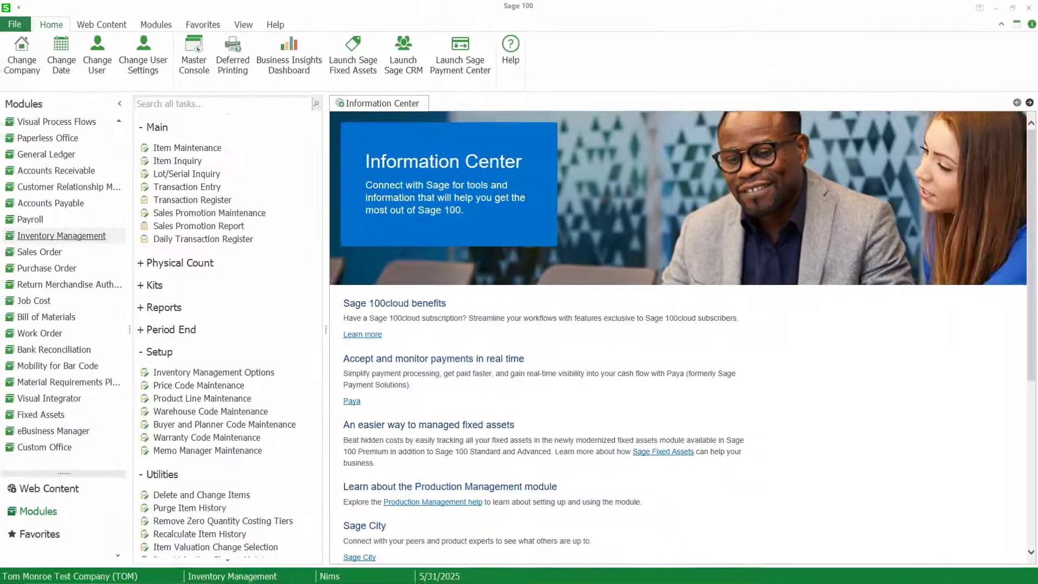
Show the Additional page of Inventory Management Options with lot expiration in Months
click(214, 372)
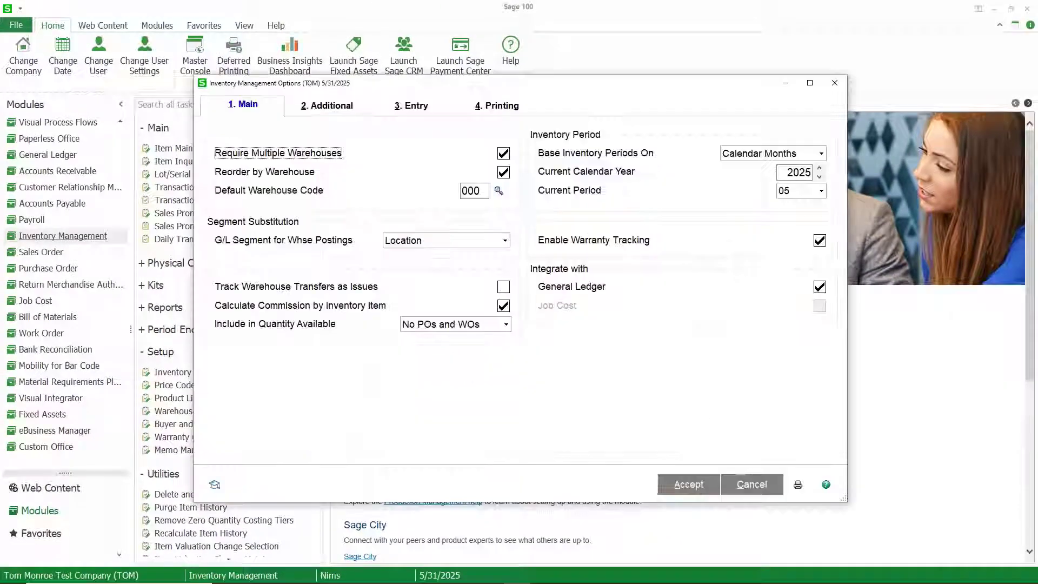
click(342, 107)
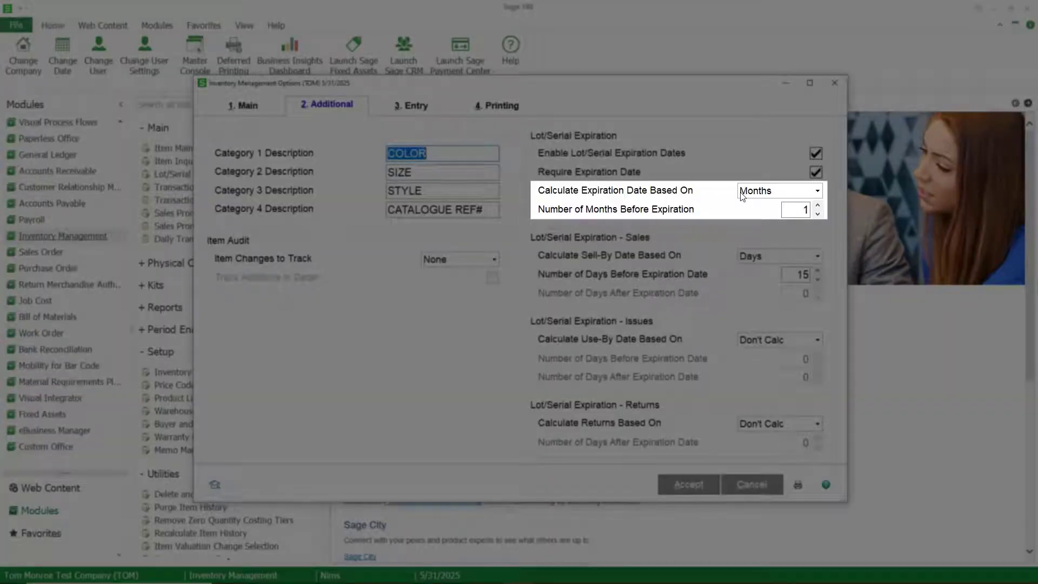
click(818, 193)
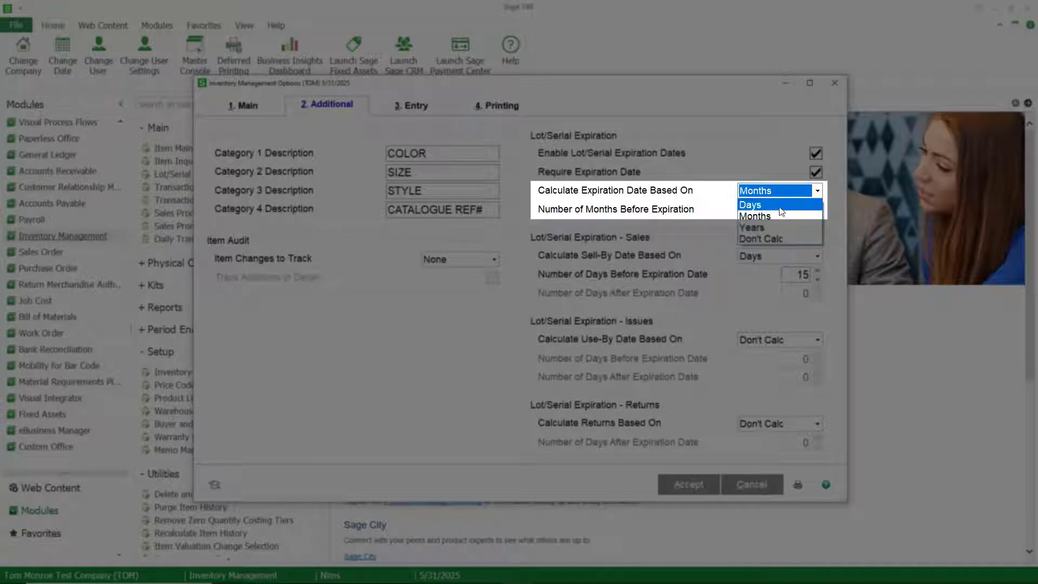
click(778, 217)
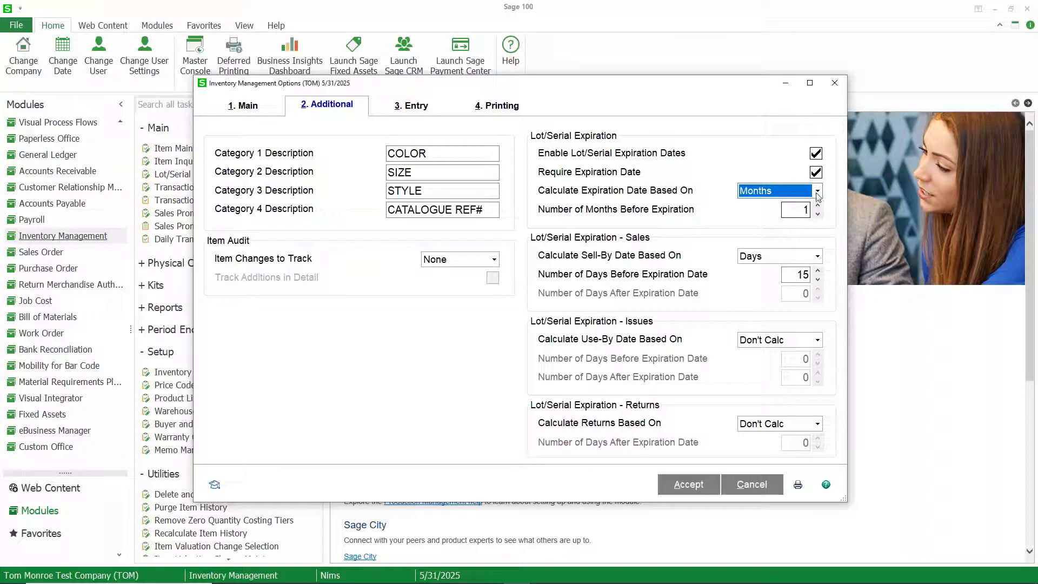
click(818, 193)
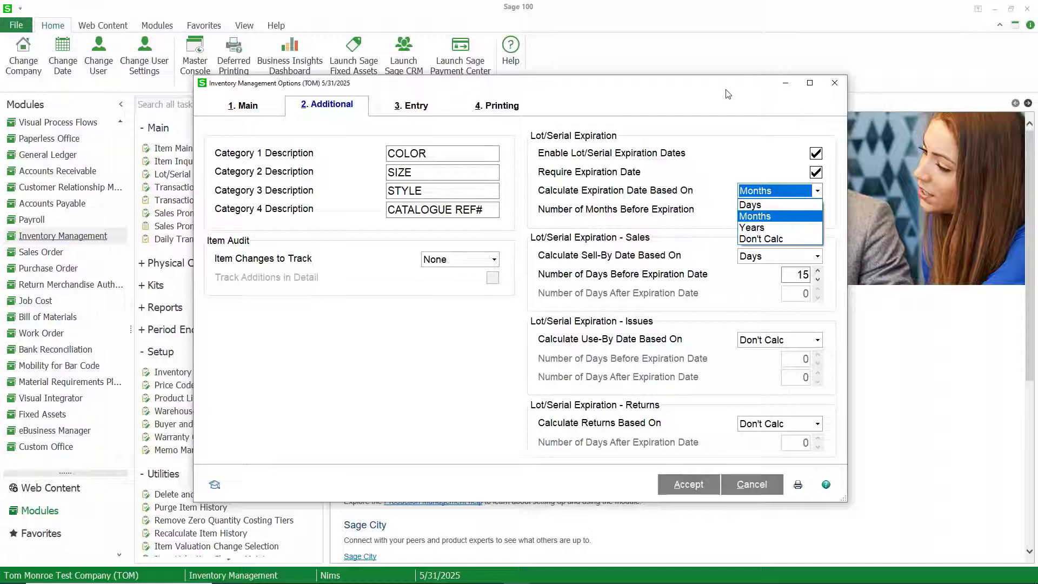
key(Escape)
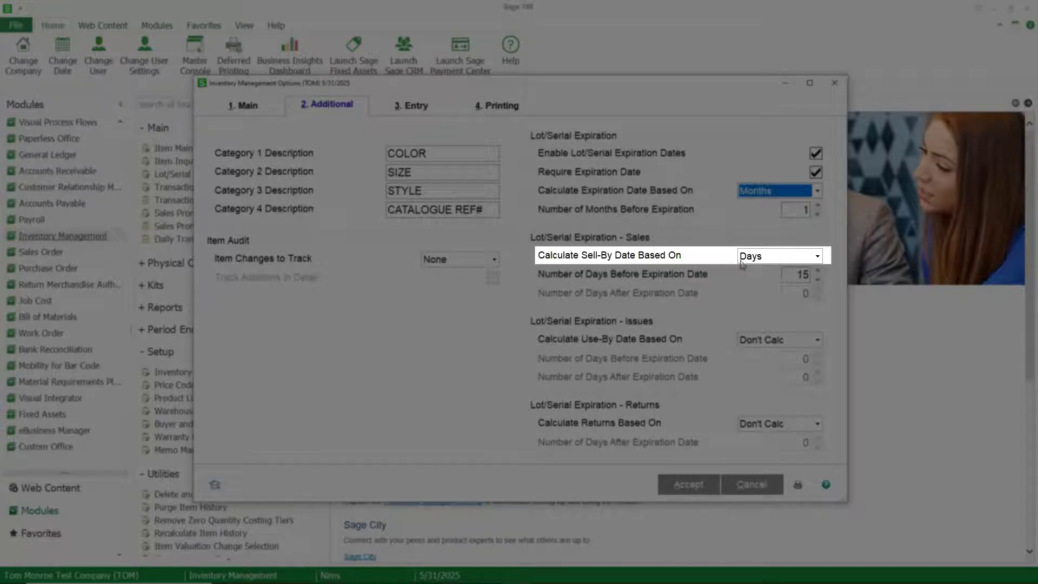
Keep sell-by dates based on Days, 15 days before expiration, and accept the options
click(771, 257)
click(771, 257)
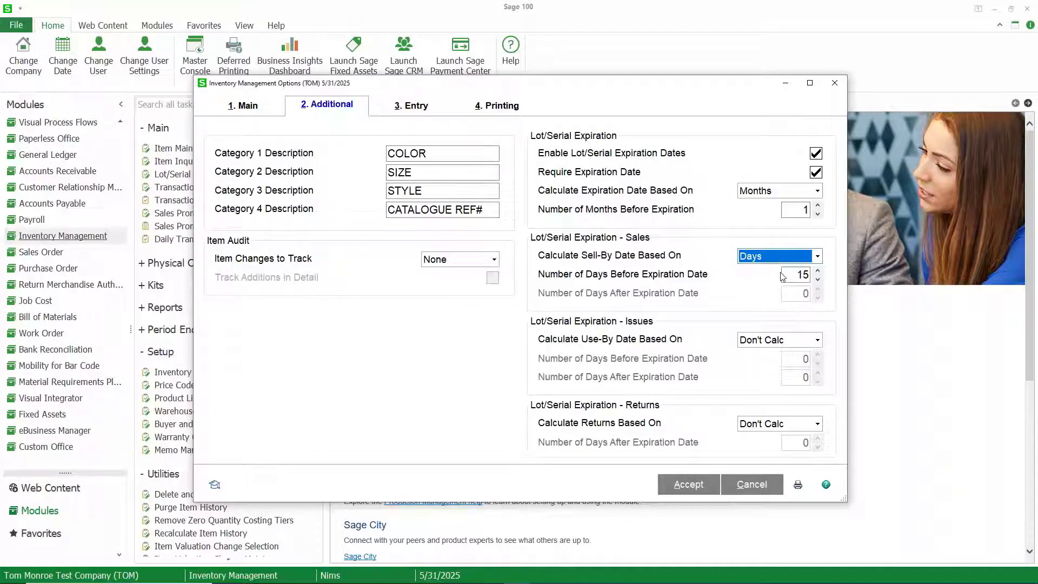
click(793, 277)
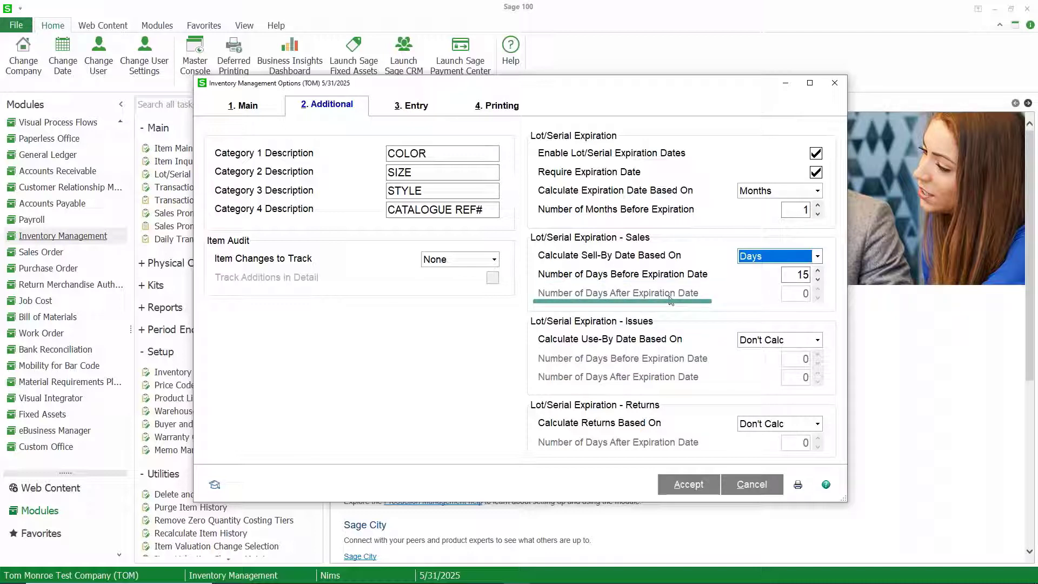
click(774, 256)
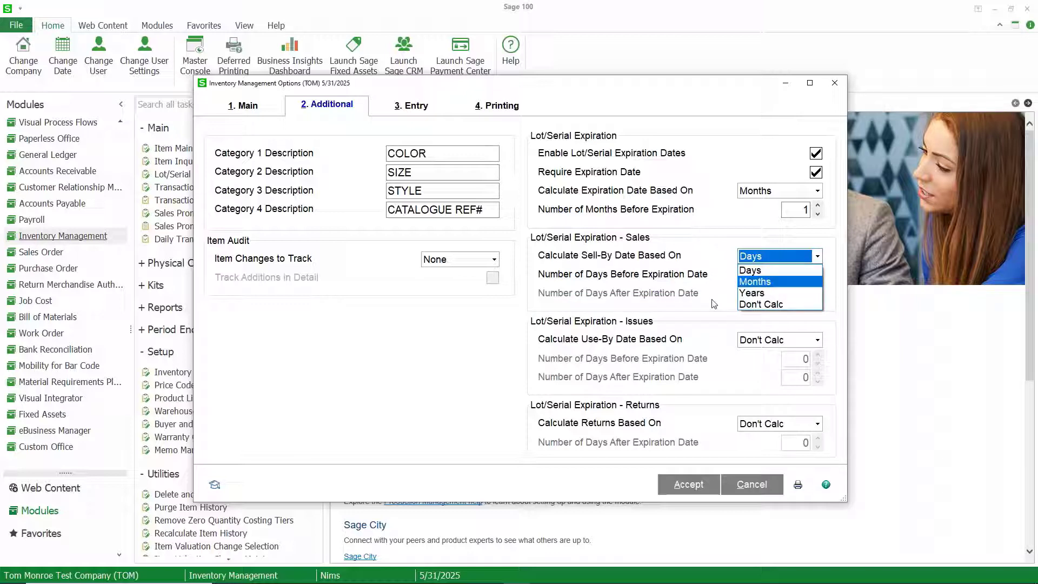
click(496, 318)
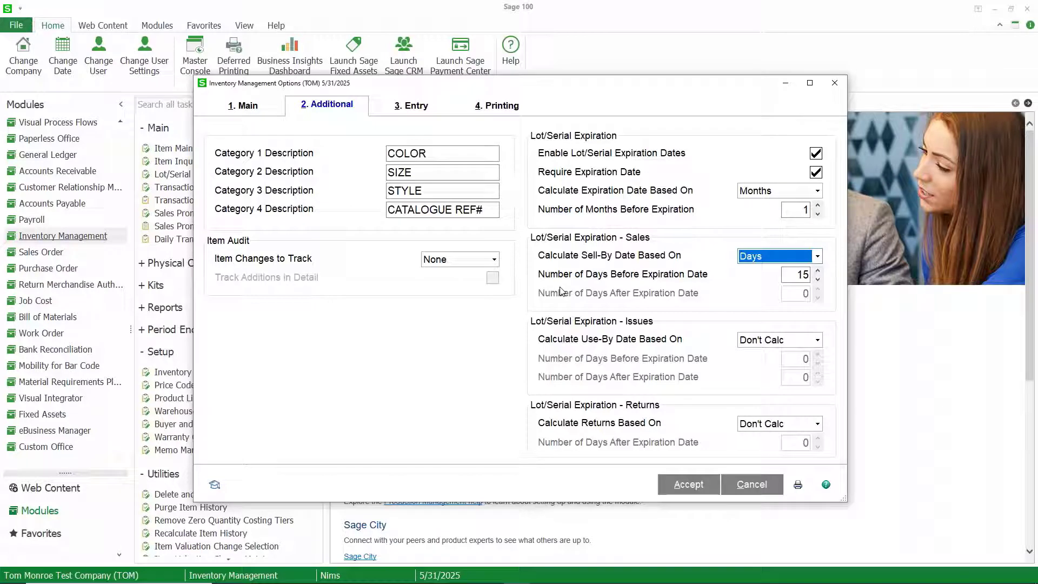
click(688, 485)
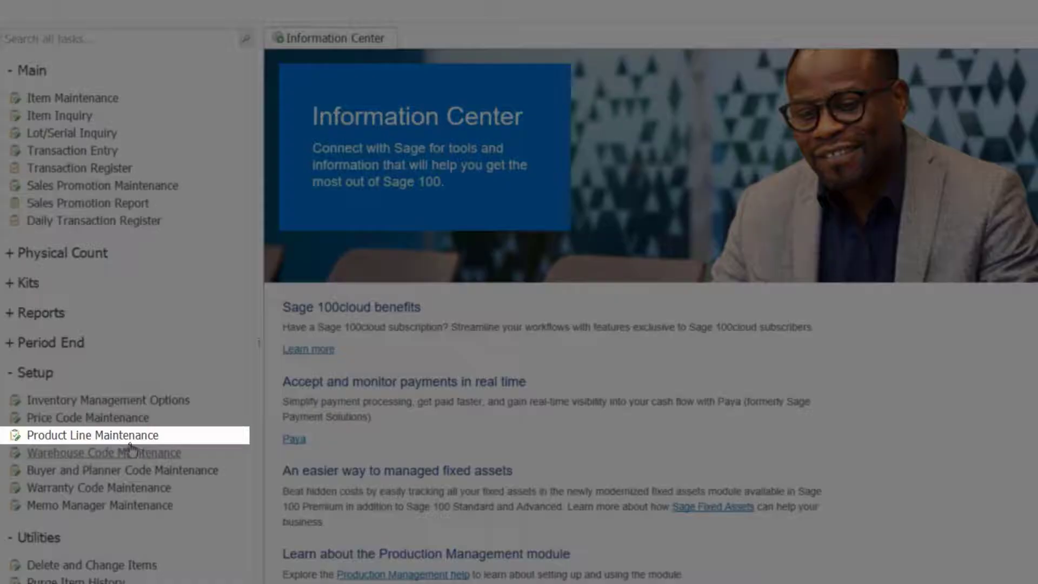
click(229, 396)
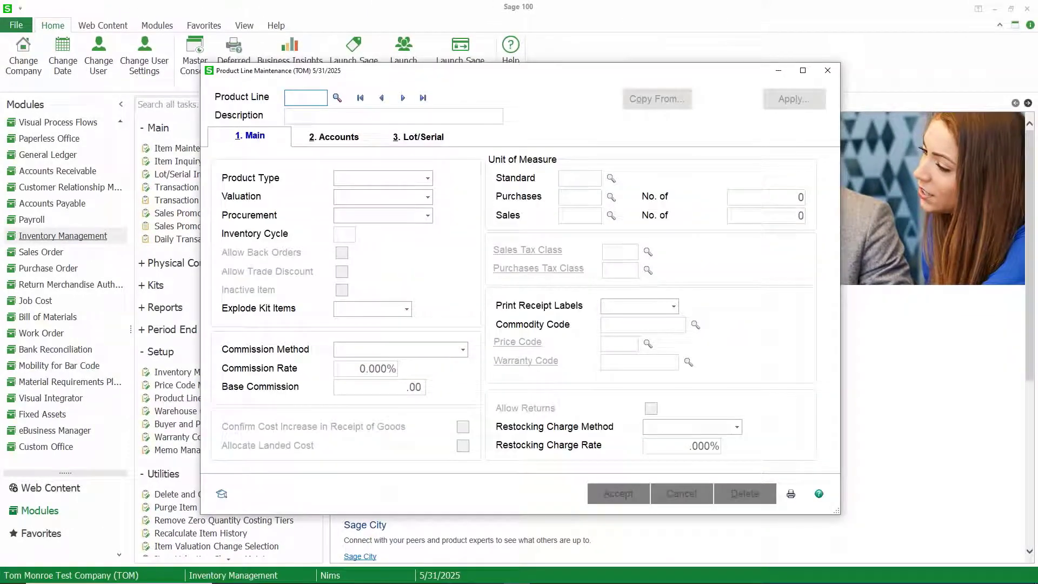
click(402, 99)
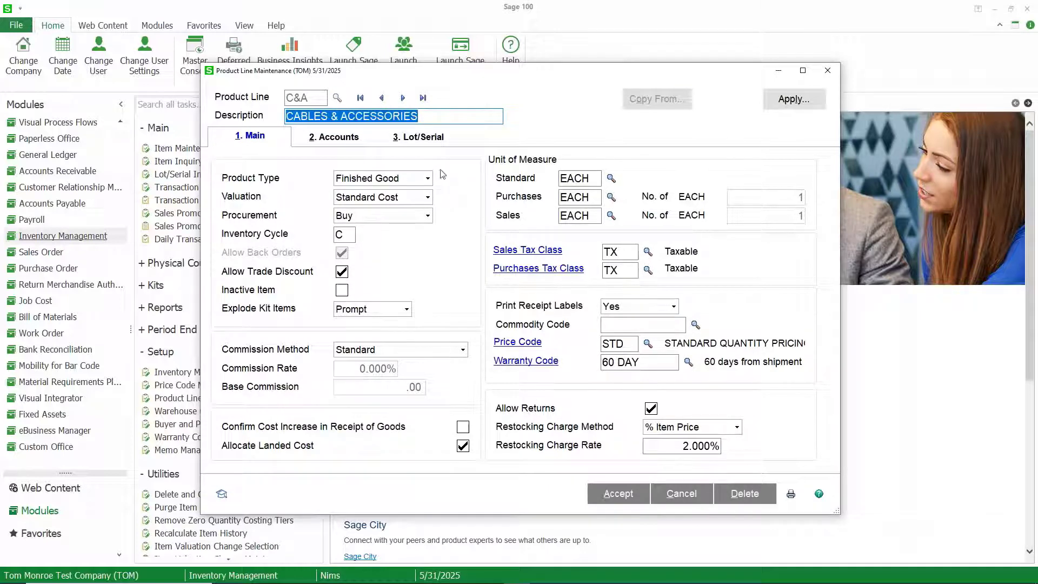
click(424, 143)
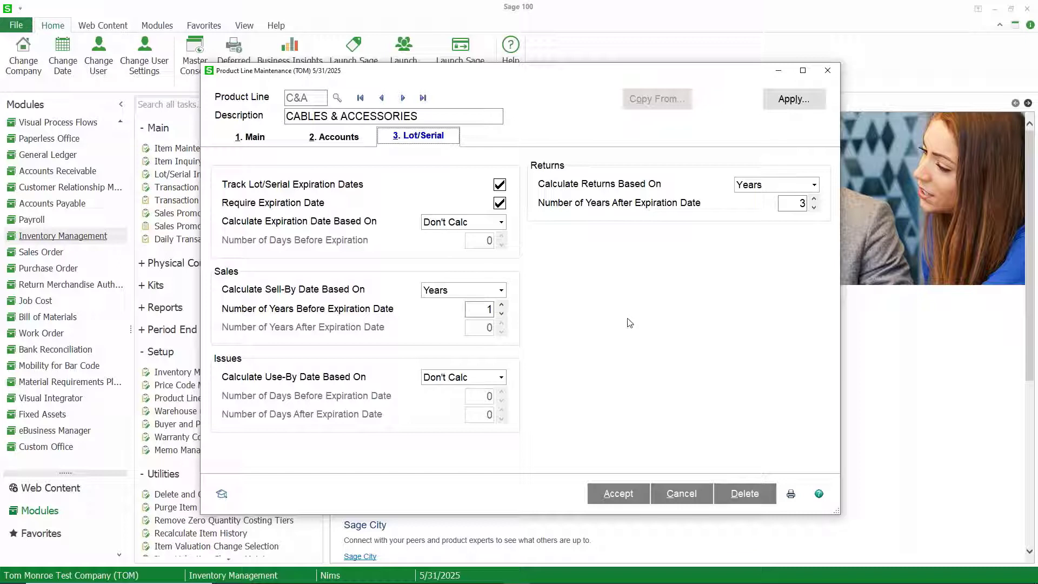
click(605, 494)
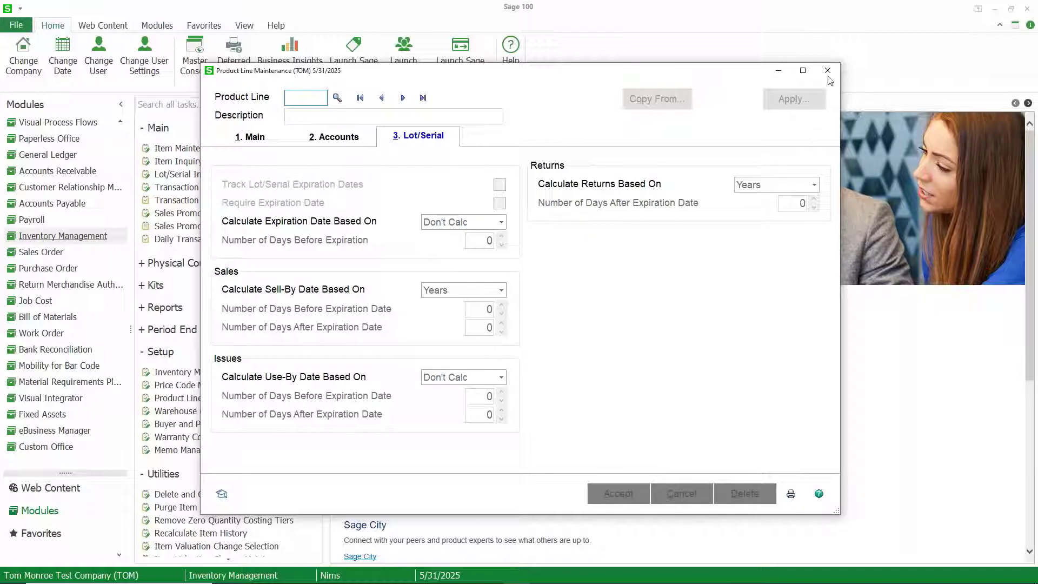
click(827, 70)
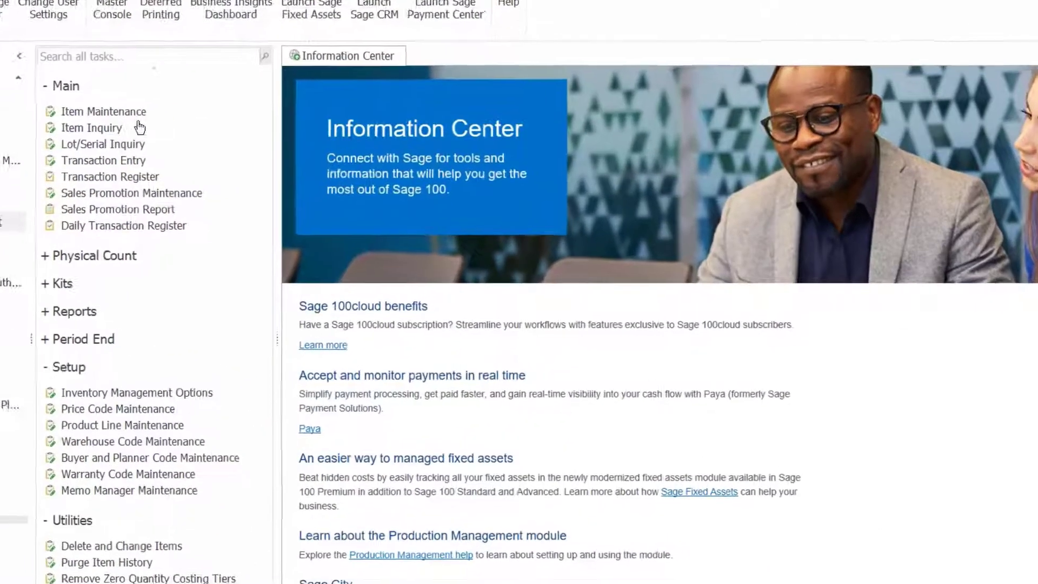
Load item 2480-8-50 in Item Maintenance and view its Lot/Serial Expiration settings
click(195, 147)
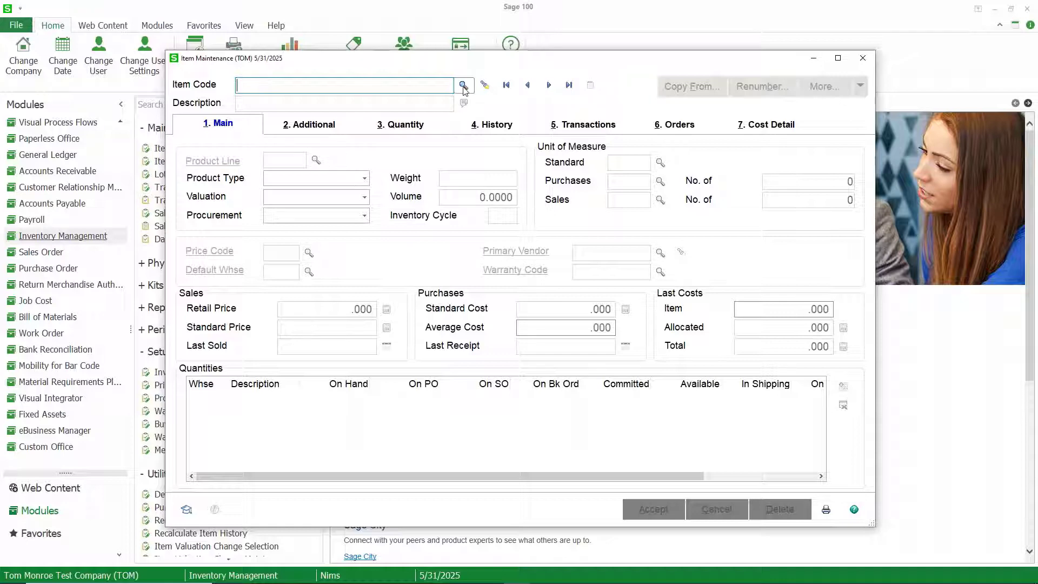
key(F2)
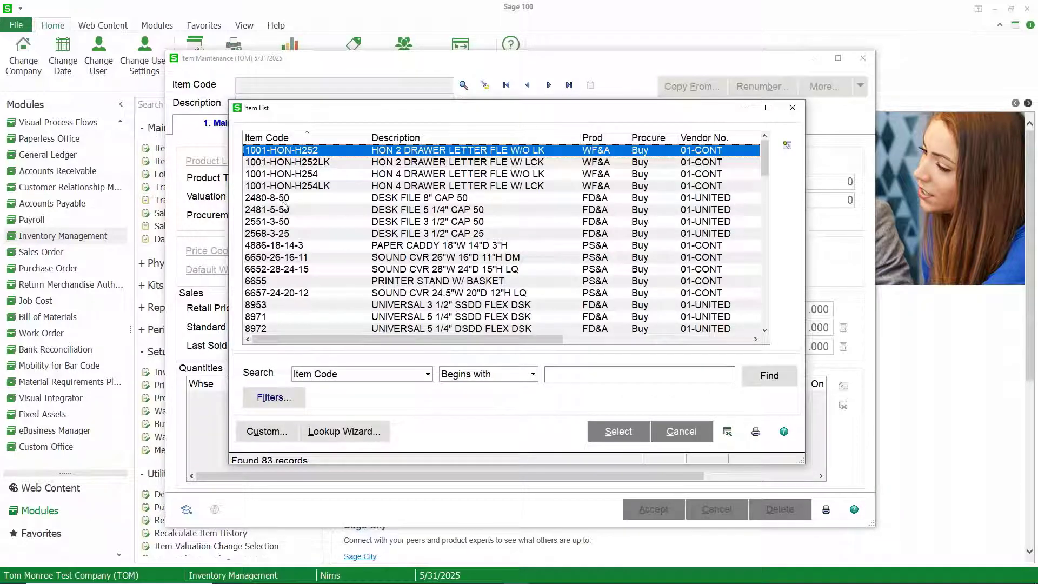
click(284, 199)
double_click(284, 199)
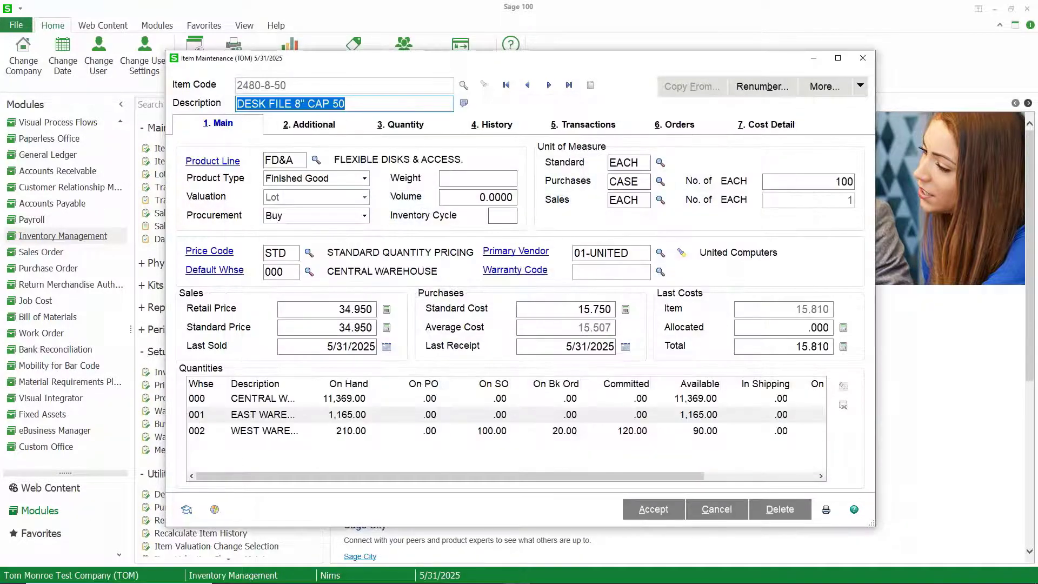
click(860, 92)
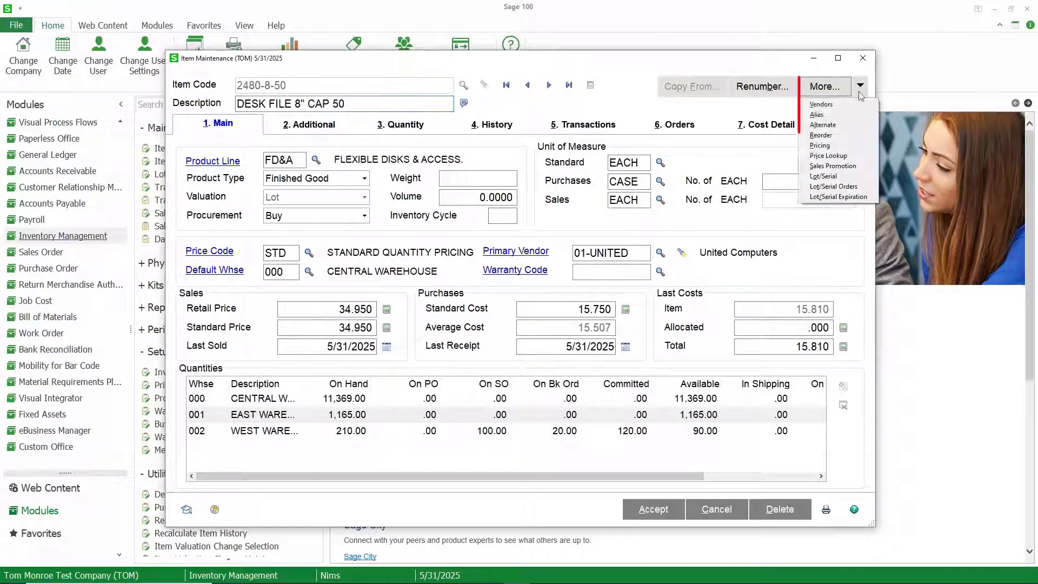
click(839, 197)
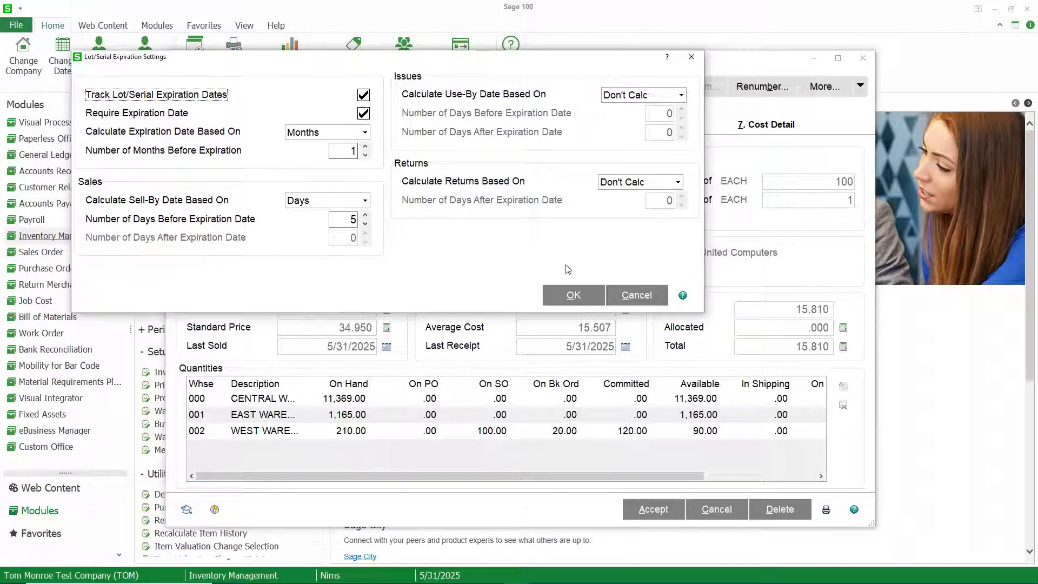
Close the Lot/Serial Expiration Settings with OK
click(562, 295)
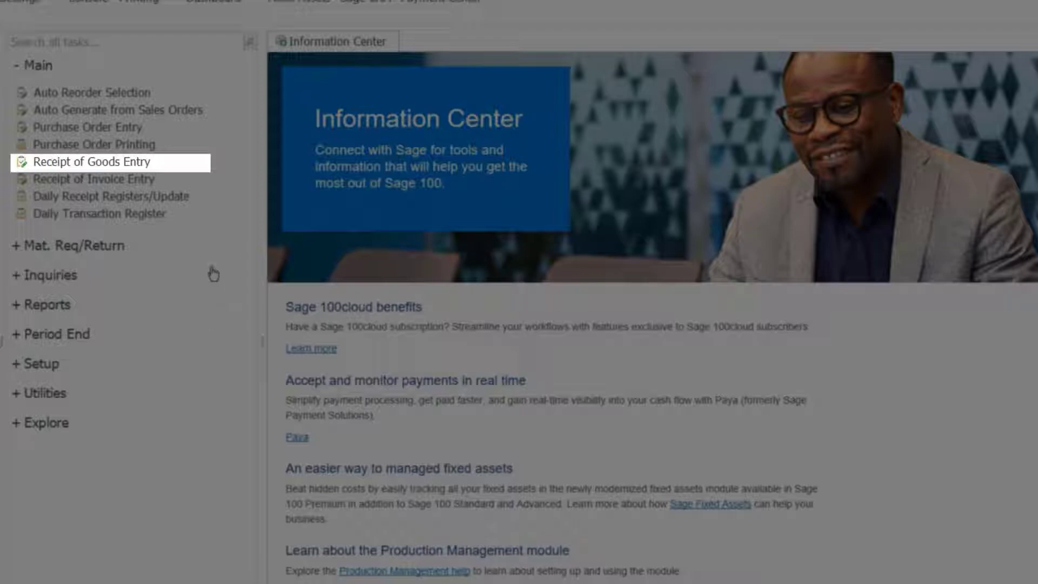
Start a new goods receipt for purchase order 0010033 and receive the complete order
click(125, 165)
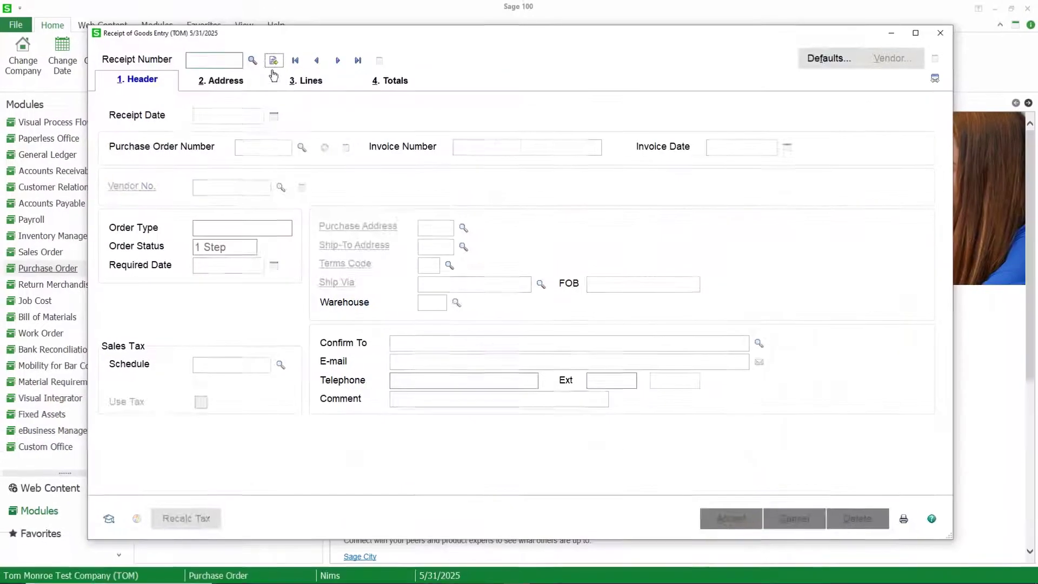
click(302, 147)
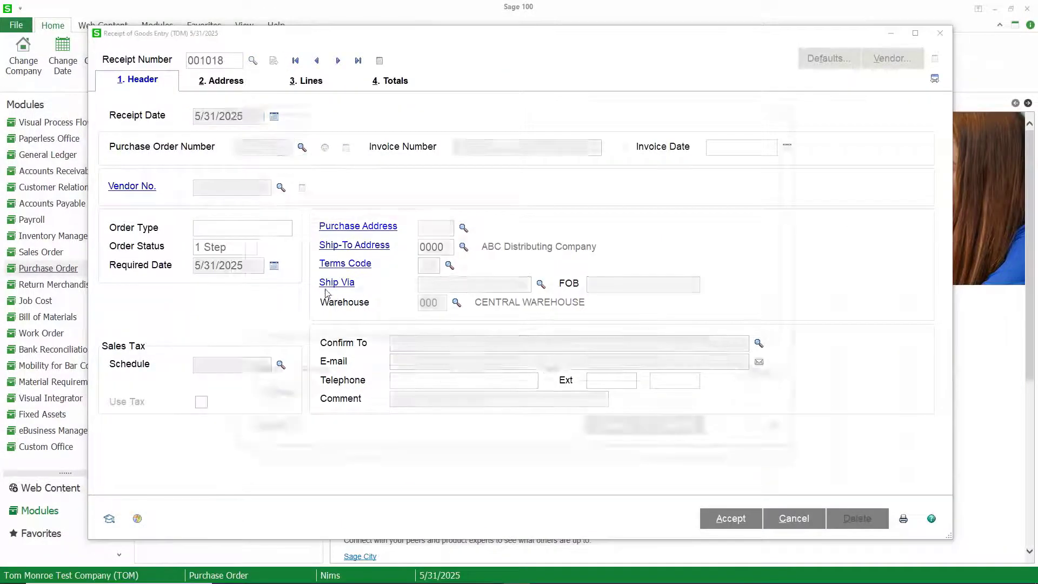
scroll(337, 329, down, 1)
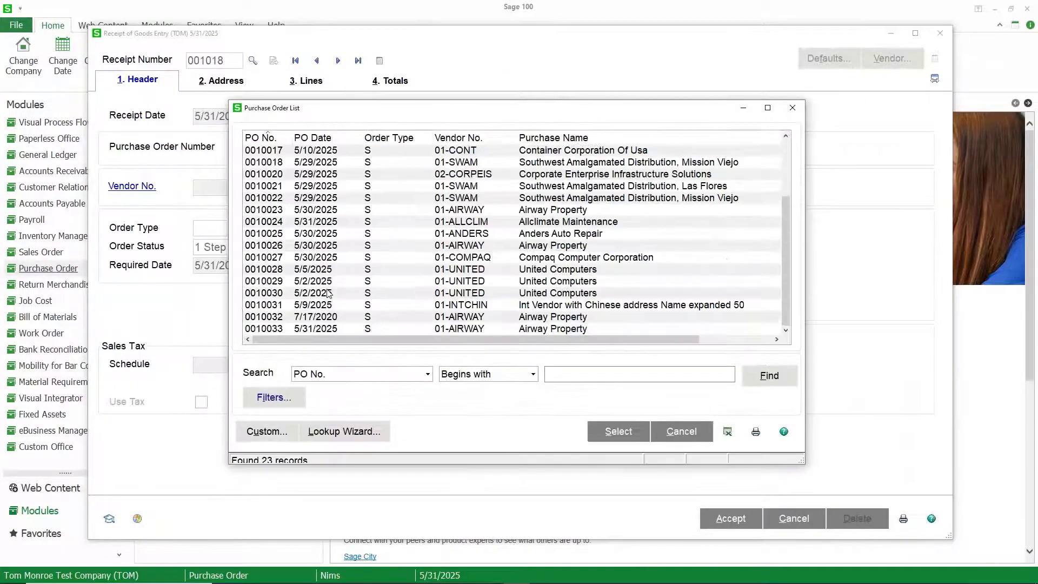
double_click(337, 329)
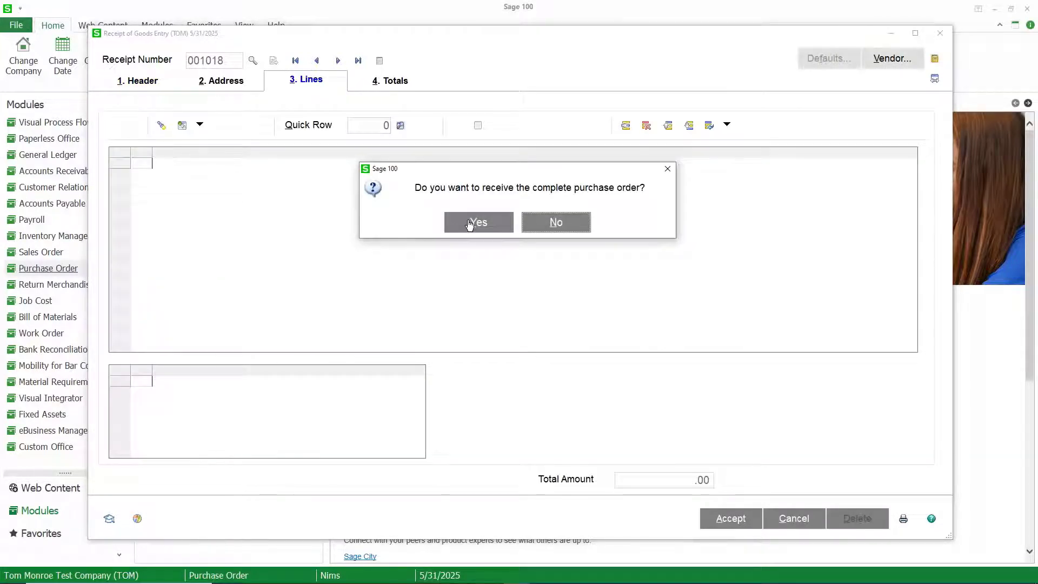
click(472, 226)
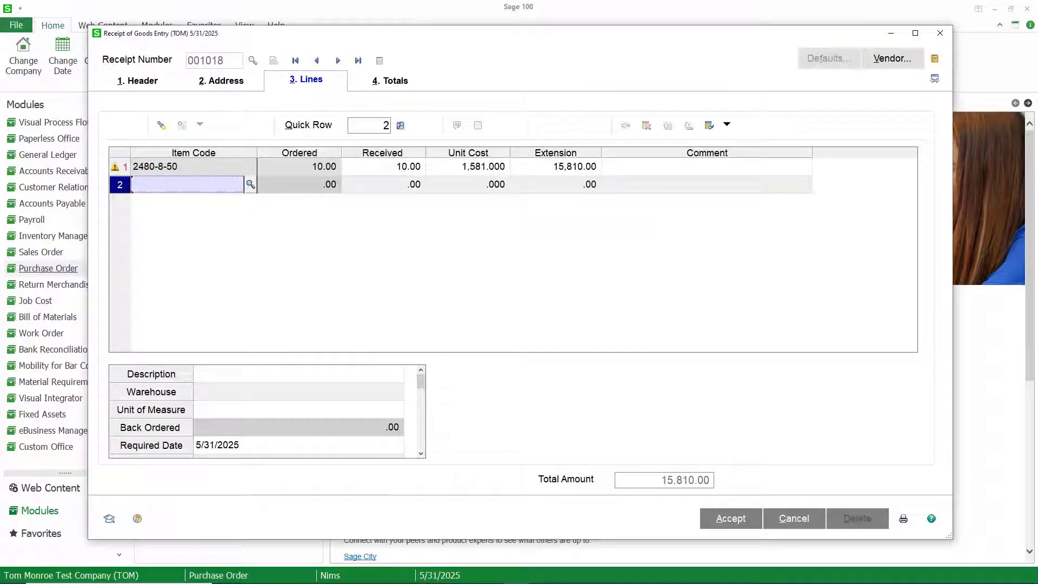
Distribute line 2480-8-50 to lot MAY 2025 expiring 6/30/2025
click(296, 169)
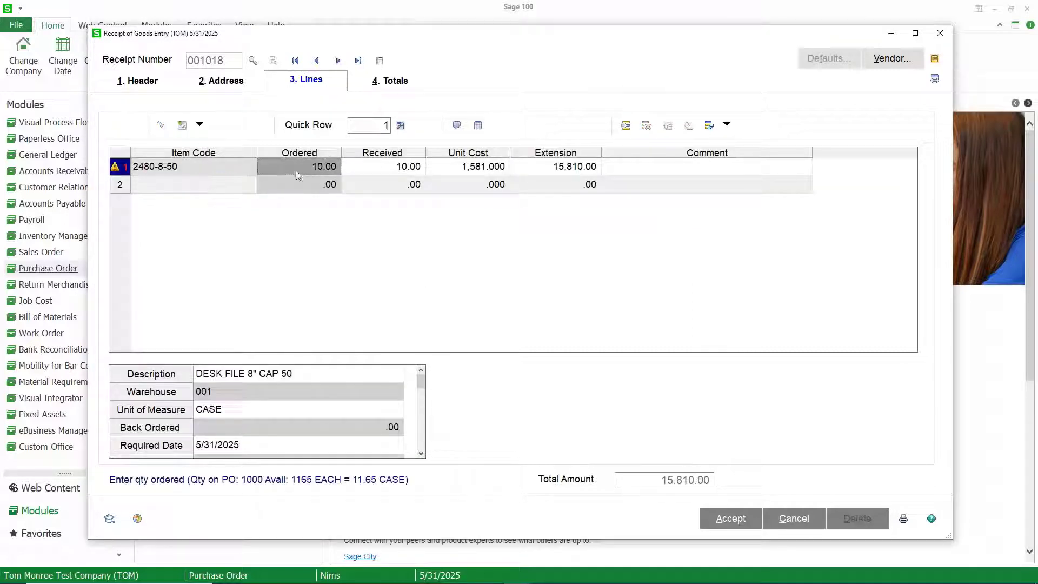
click(478, 125)
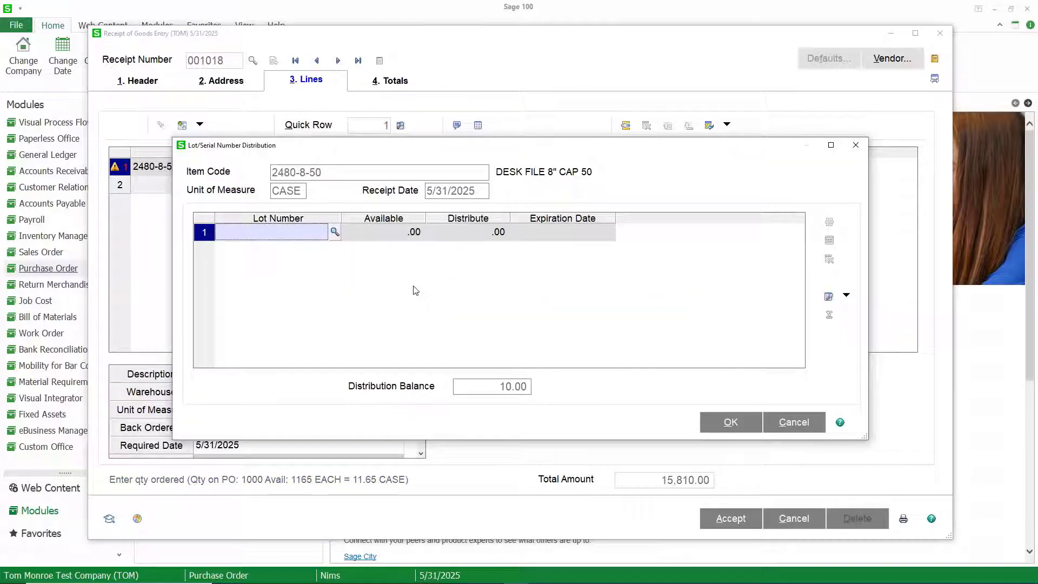
click(282, 238)
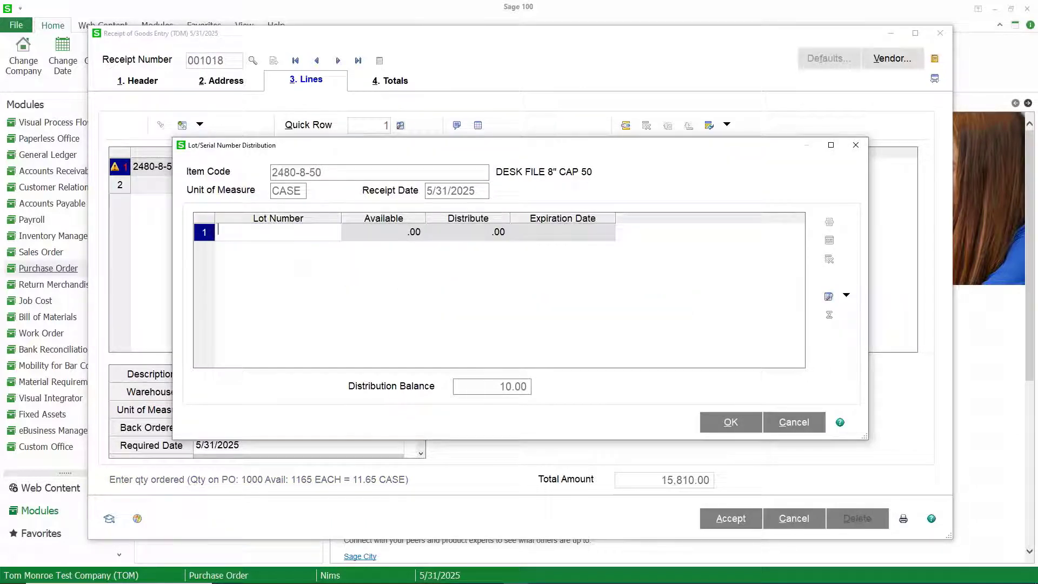
text(MAY)
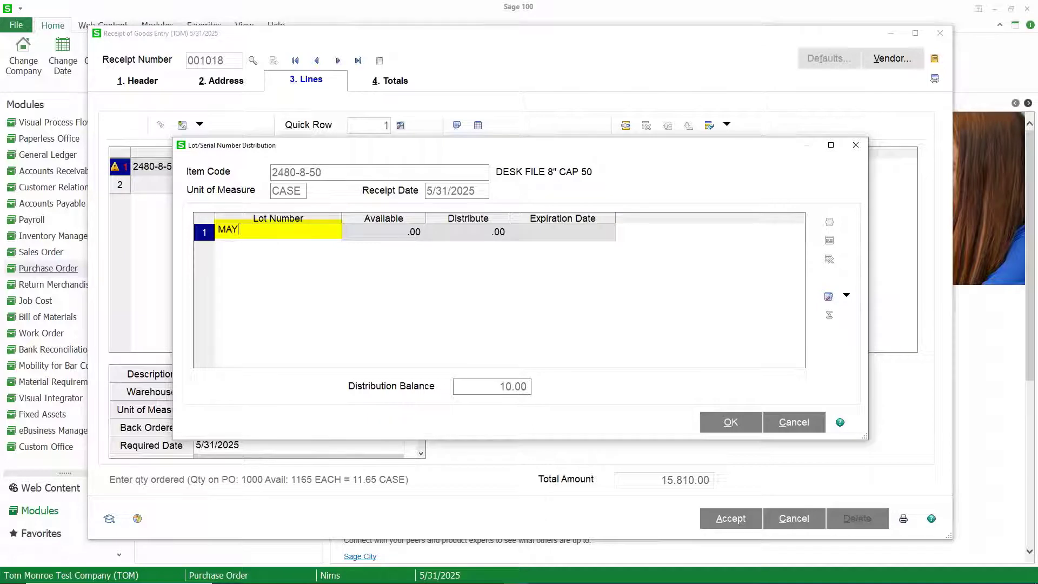
text( 2025)
key(Tab)
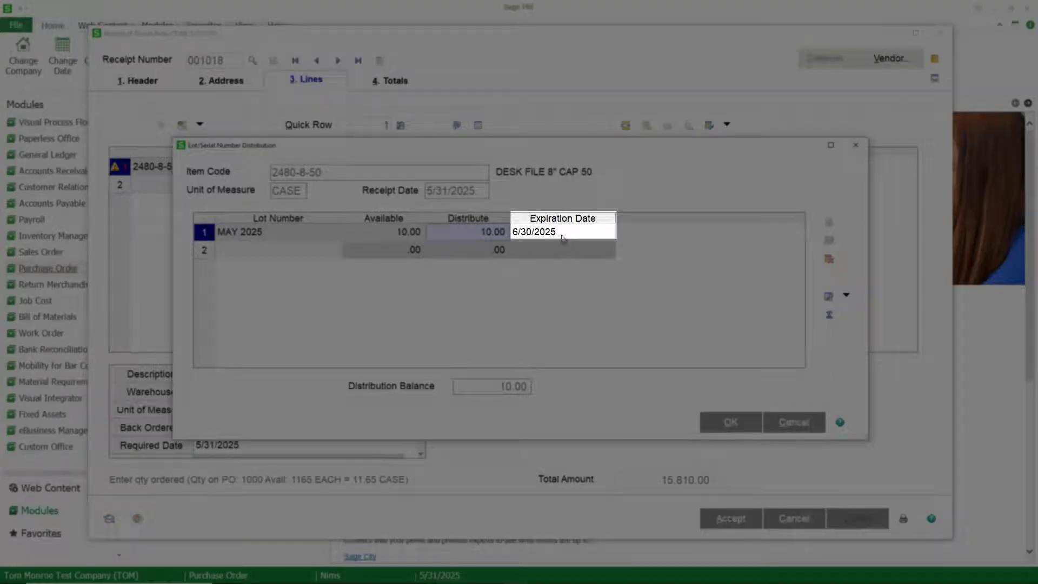
click(562, 238)
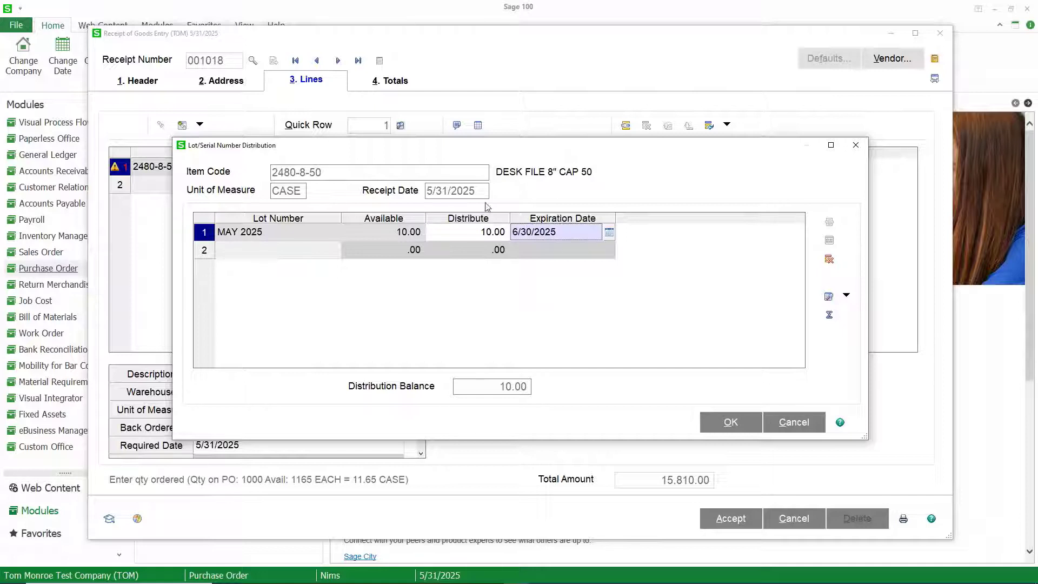
drag(481, 191, 421, 194)
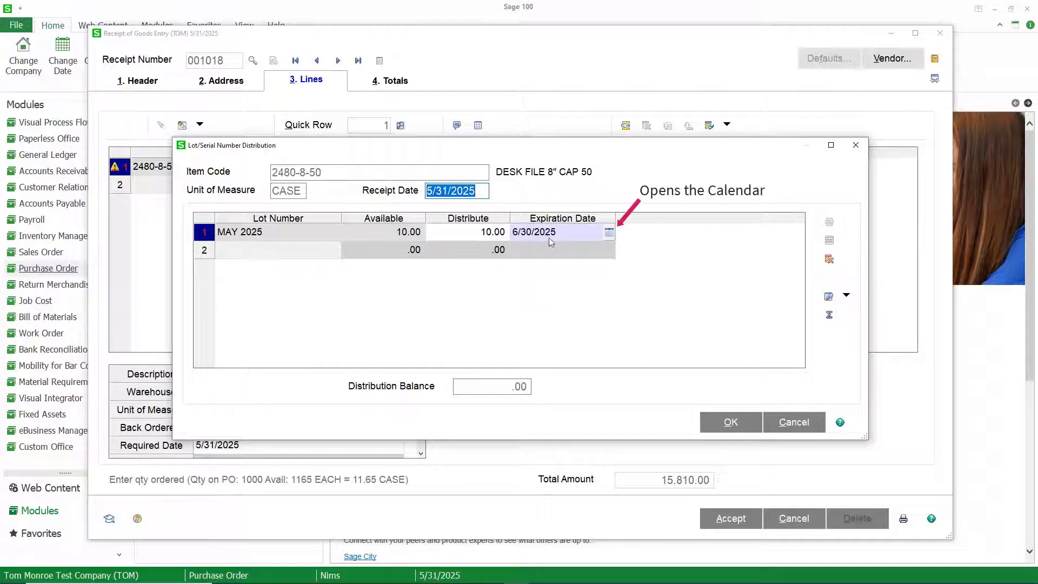
click(609, 231)
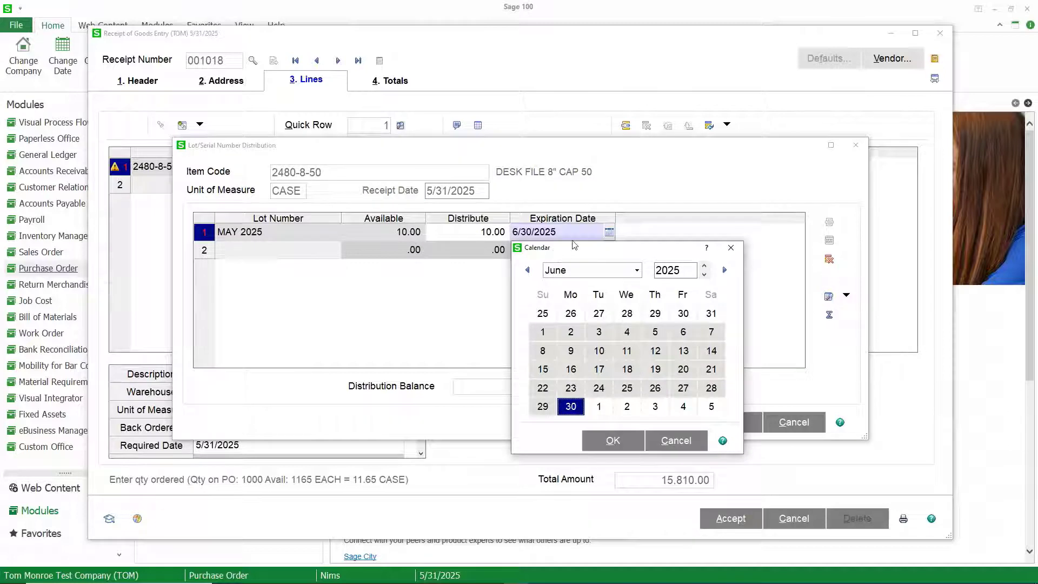
click(659, 441)
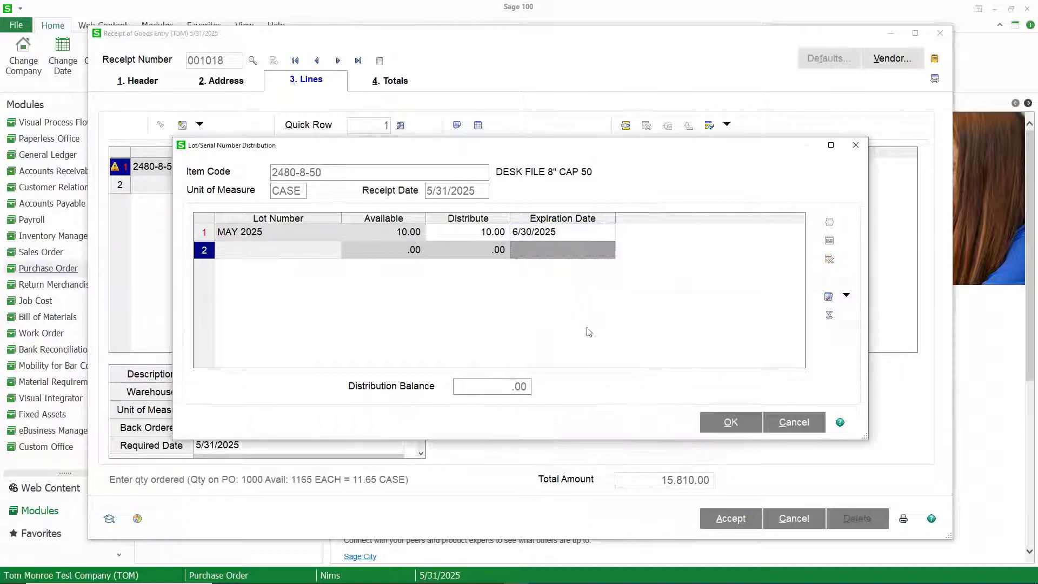
click(720, 420)
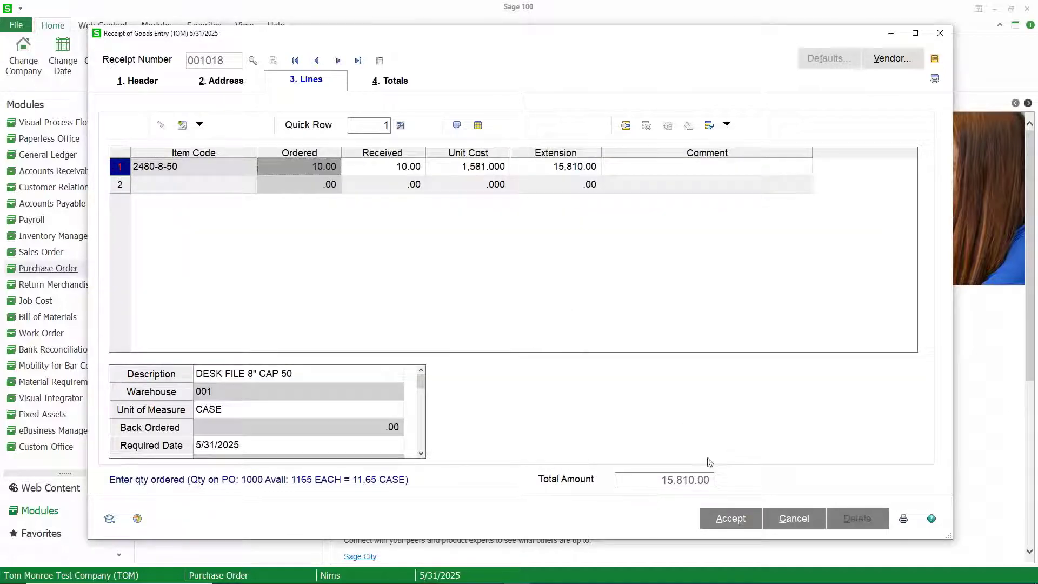
Save receipt 001018 totalling 15,810.00
click(731, 518)
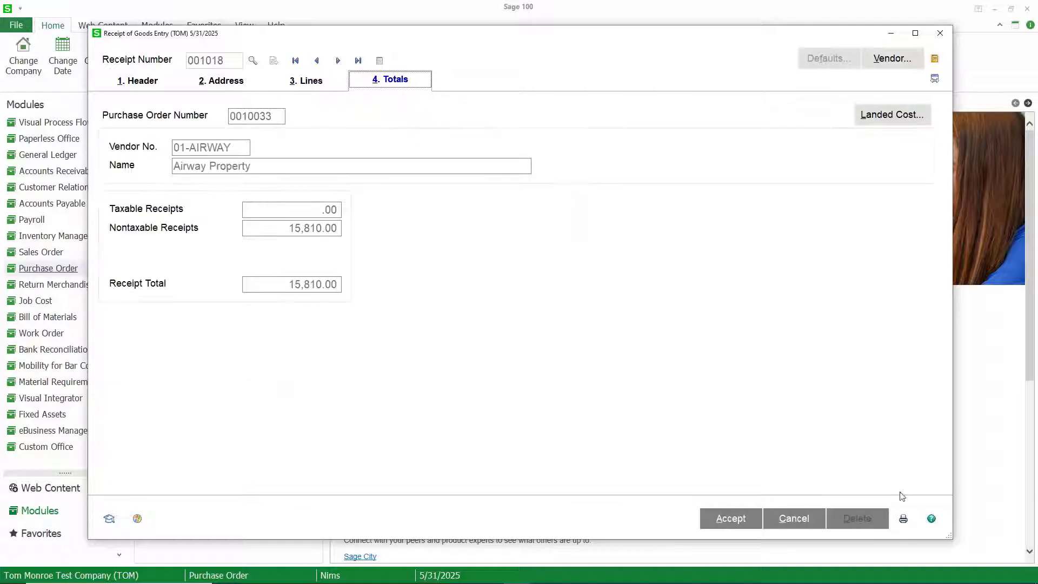
click(903, 519)
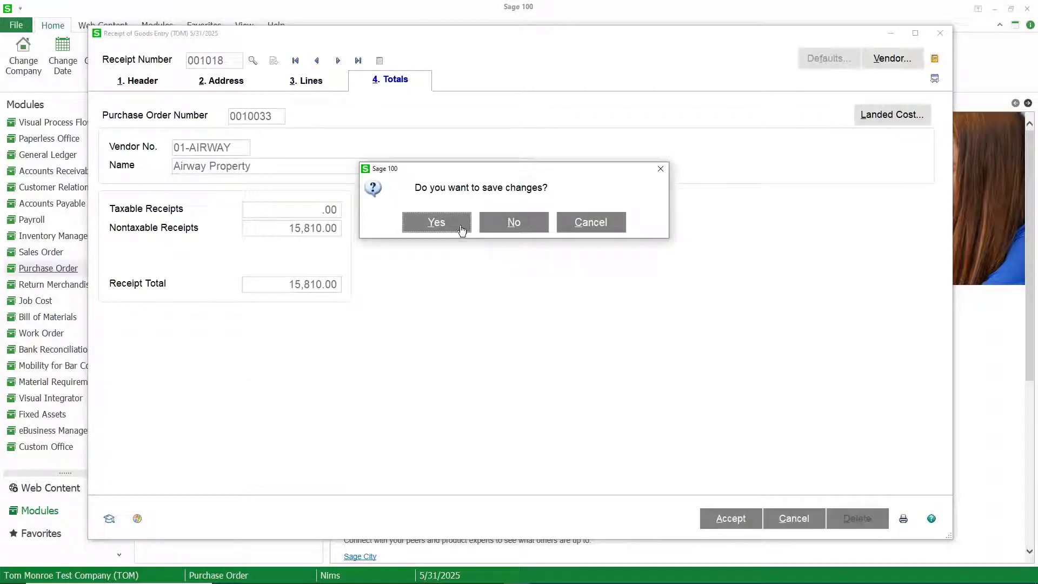
click(459, 226)
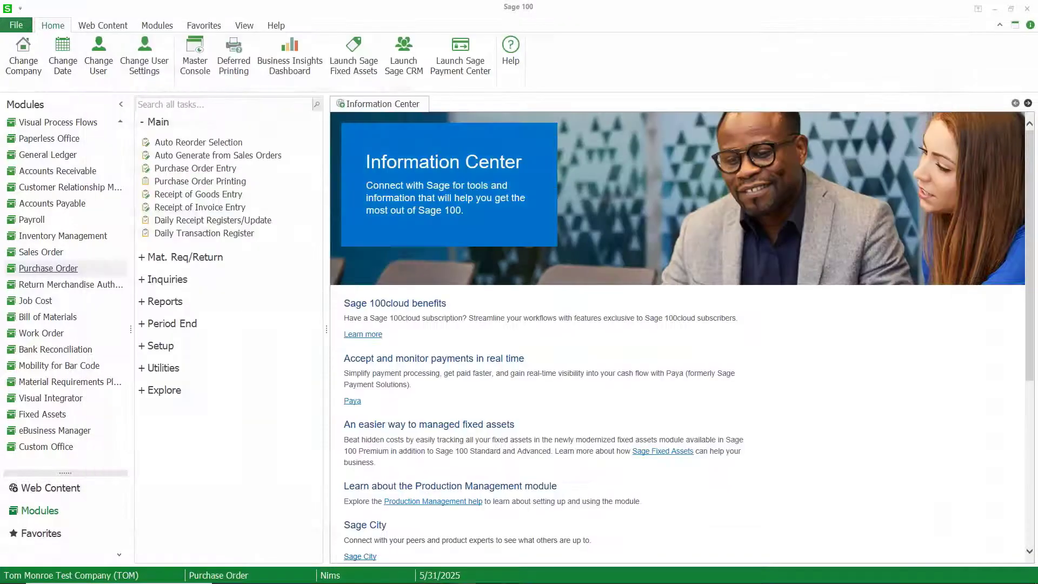
Process the daily receipt register without the Back Order Fill Report
key(Return)
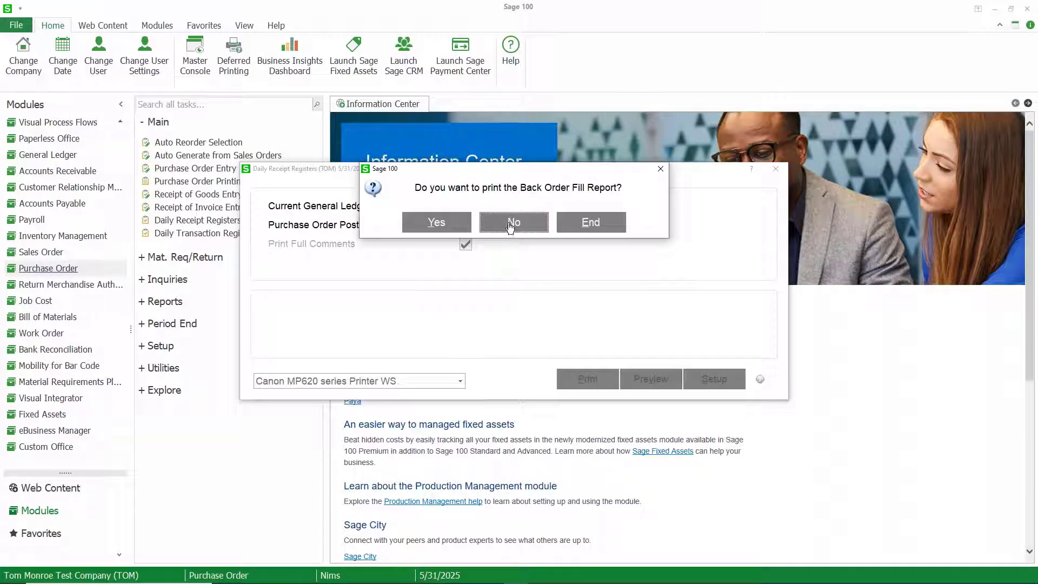
click(511, 222)
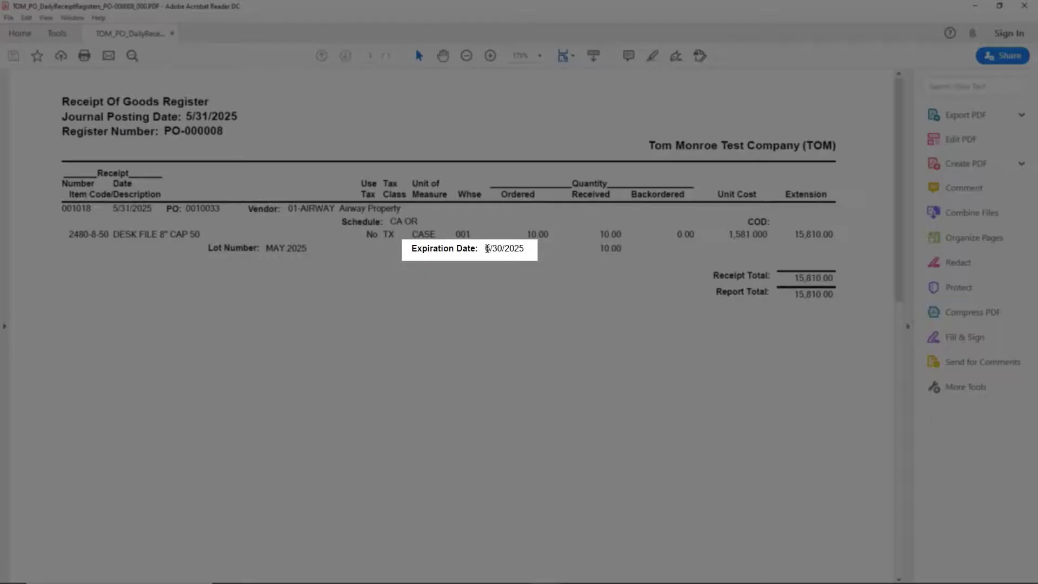
Highlight the 6/30/2025 expiration date in the register PDF, then close Acrobat Reader
drag(485, 249, 526, 250)
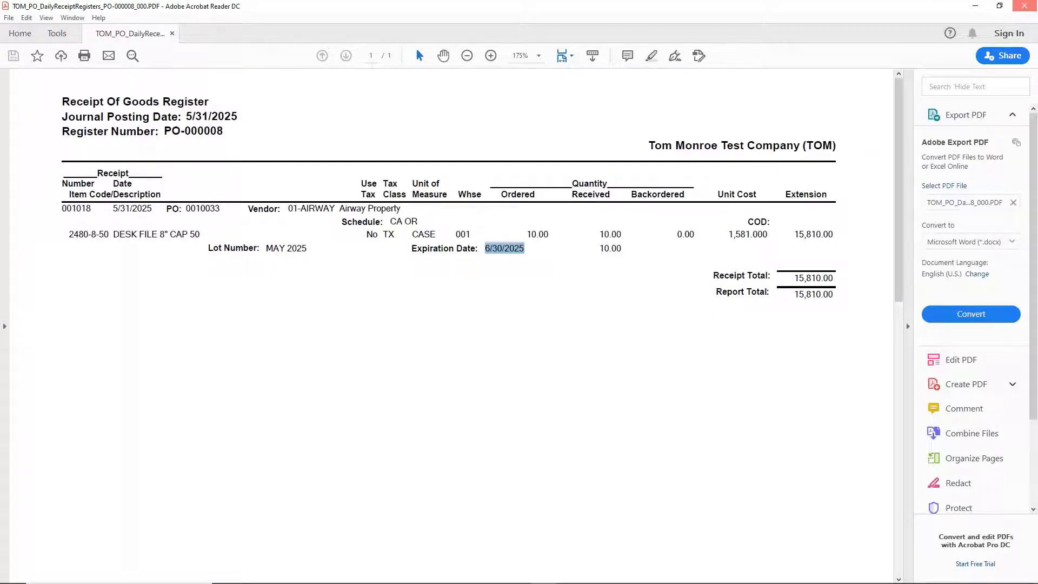
click(1025, 6)
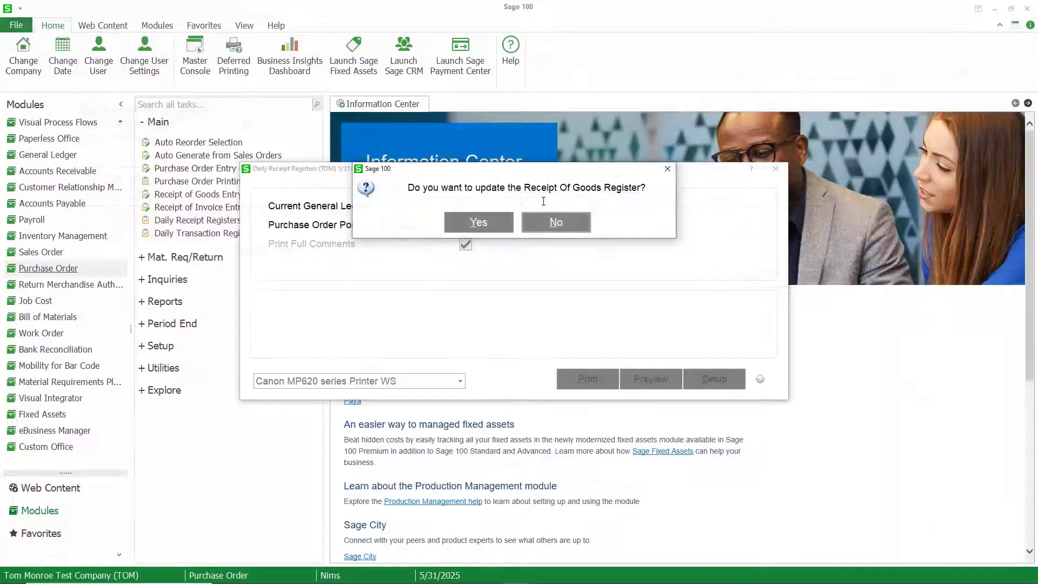
Confirm updating the Receipt Of Goods Register
click(489, 223)
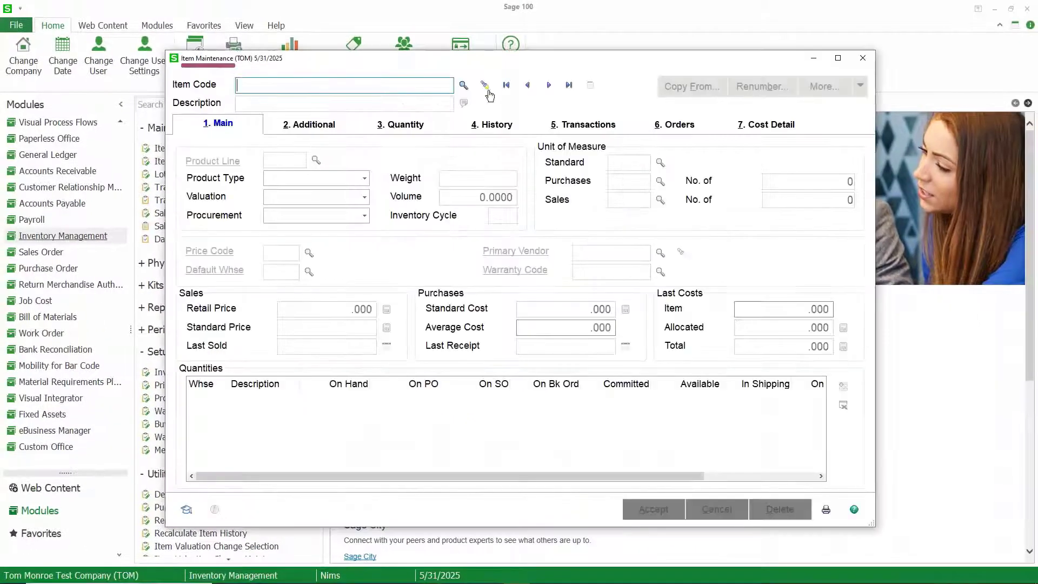
Show item 2480-8-50's cost detail for warehouse 001 and select lot MAY 2025
key(F2)
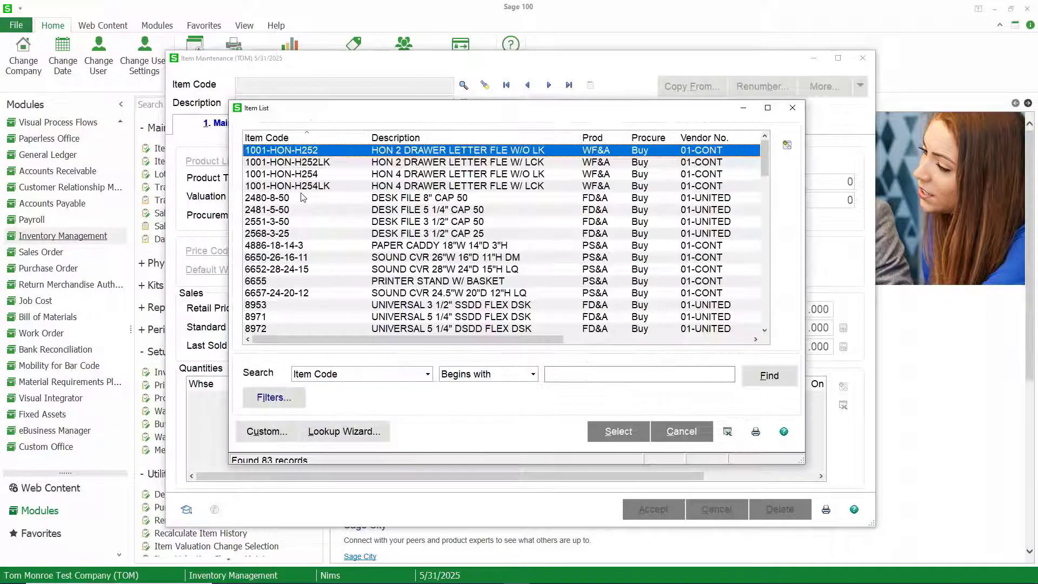
double_click(301, 202)
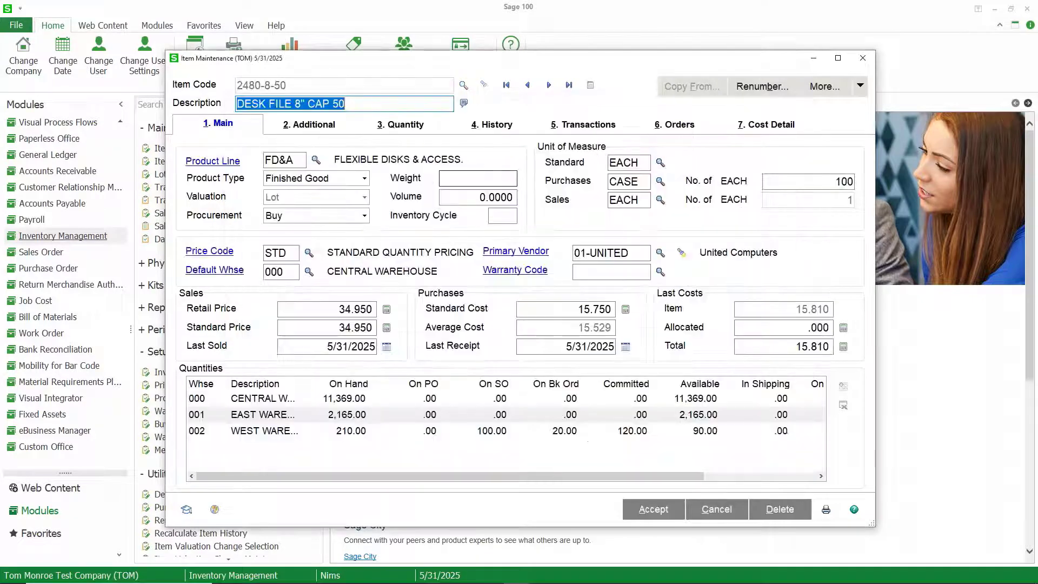
click(758, 128)
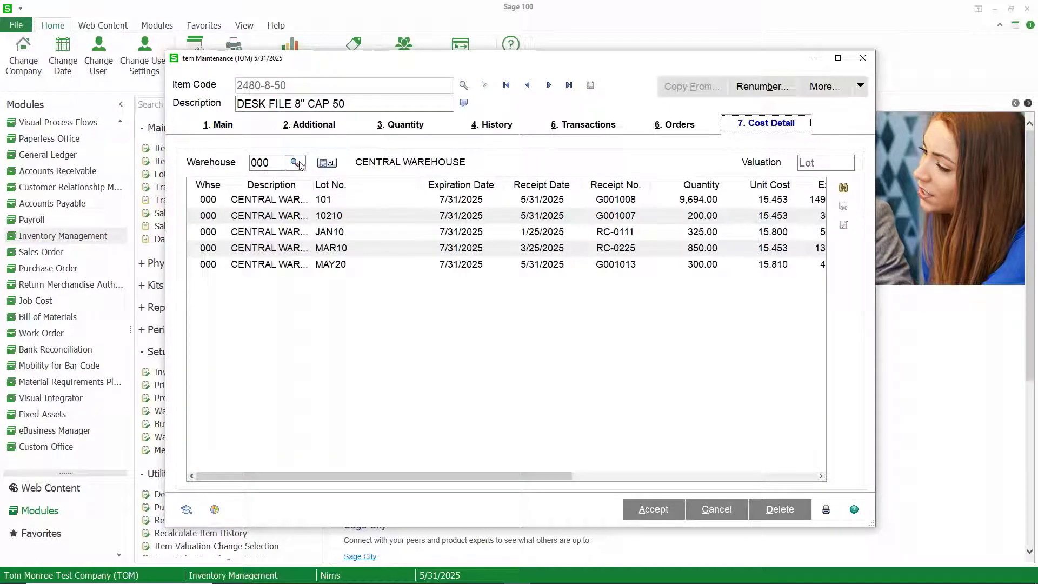
click(295, 163)
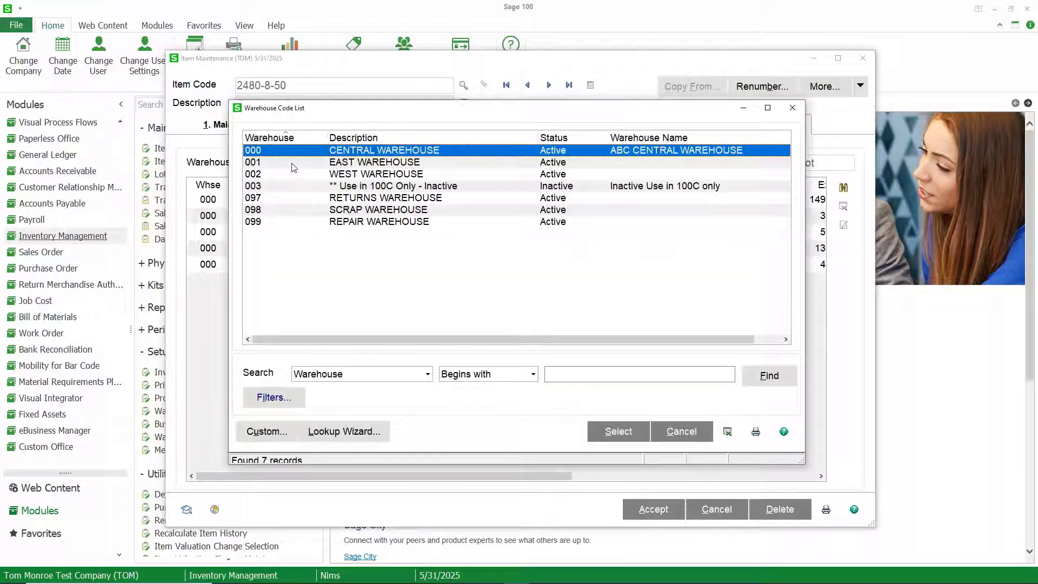
double_click(294, 169)
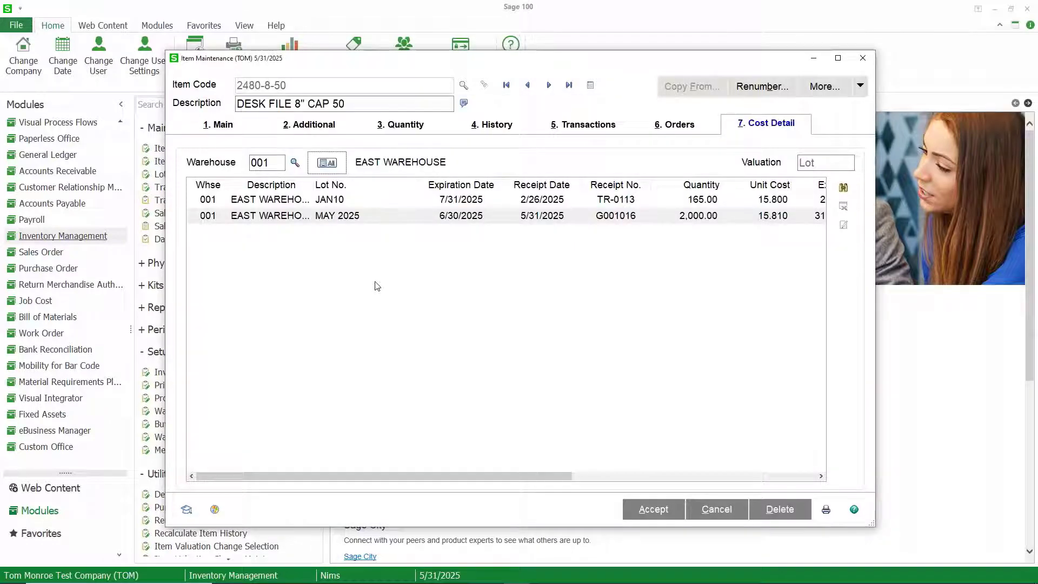
click(361, 219)
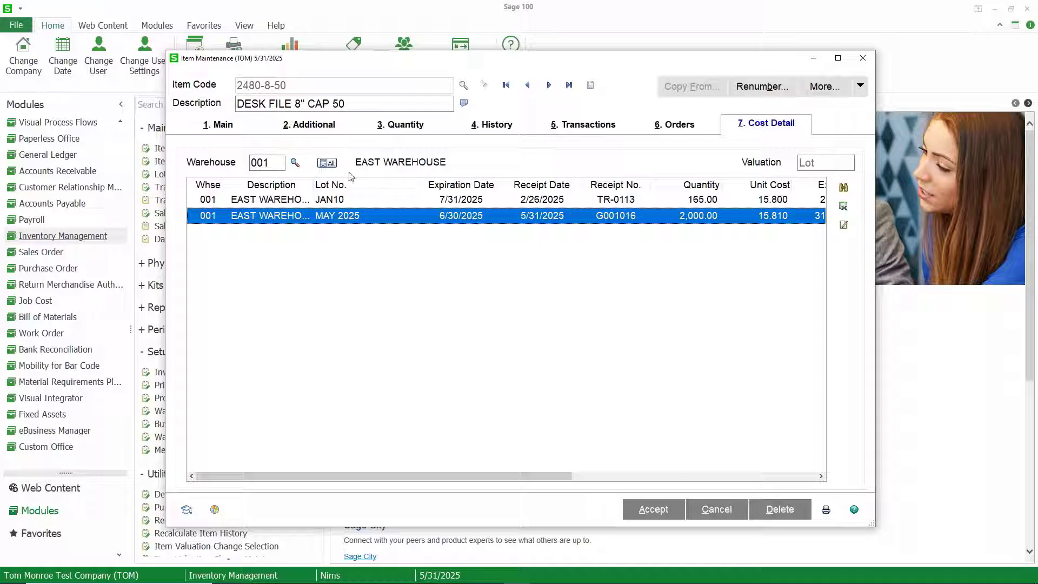
List lots from all warehouses and review Central lot 10210 and East and West JAN10 lots
click(295, 163)
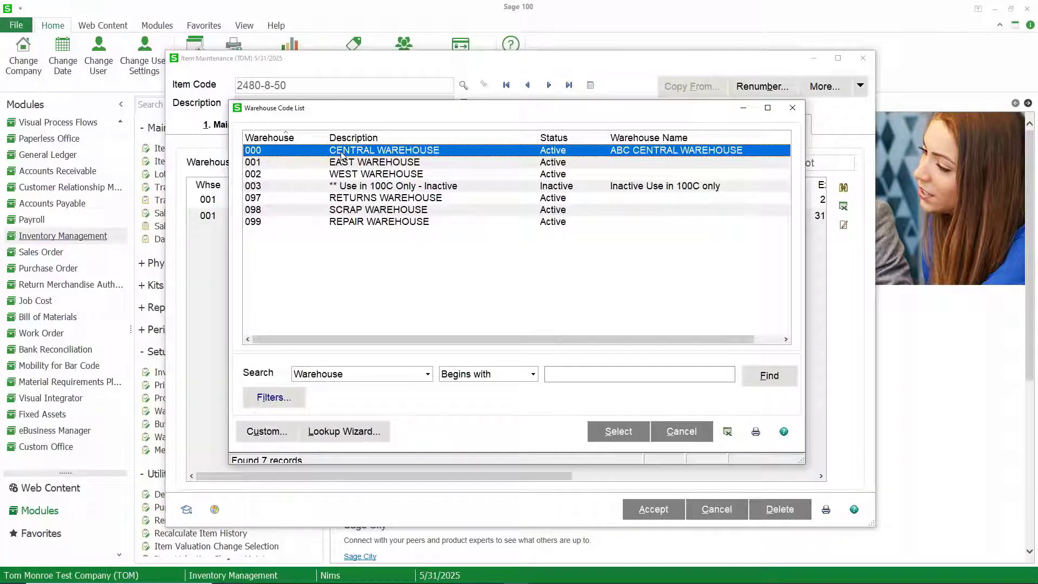
key(Escape)
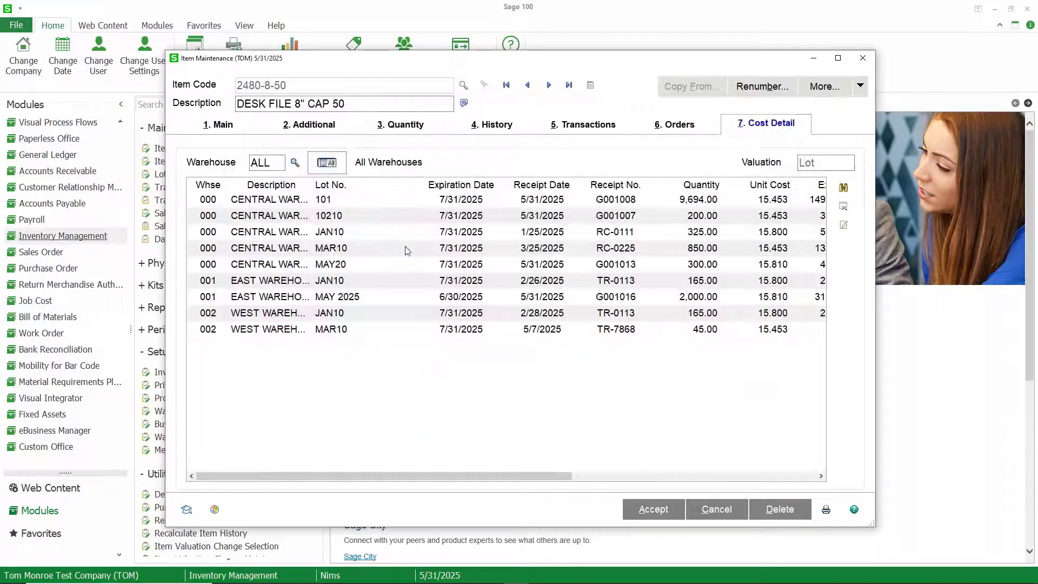
click(467, 216)
click(468, 232)
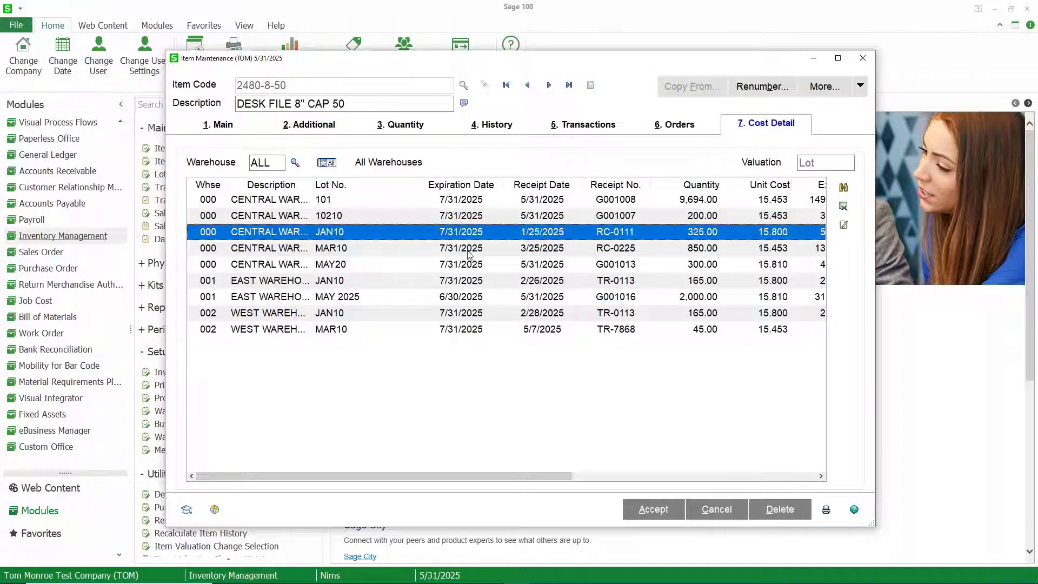
click(469, 249)
click(457, 266)
click(463, 281)
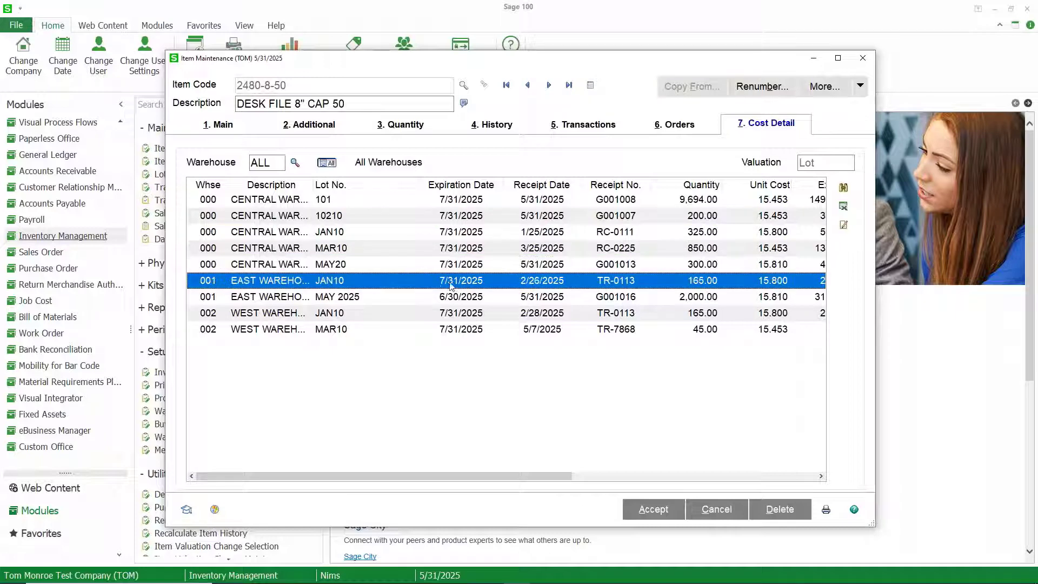
click(439, 312)
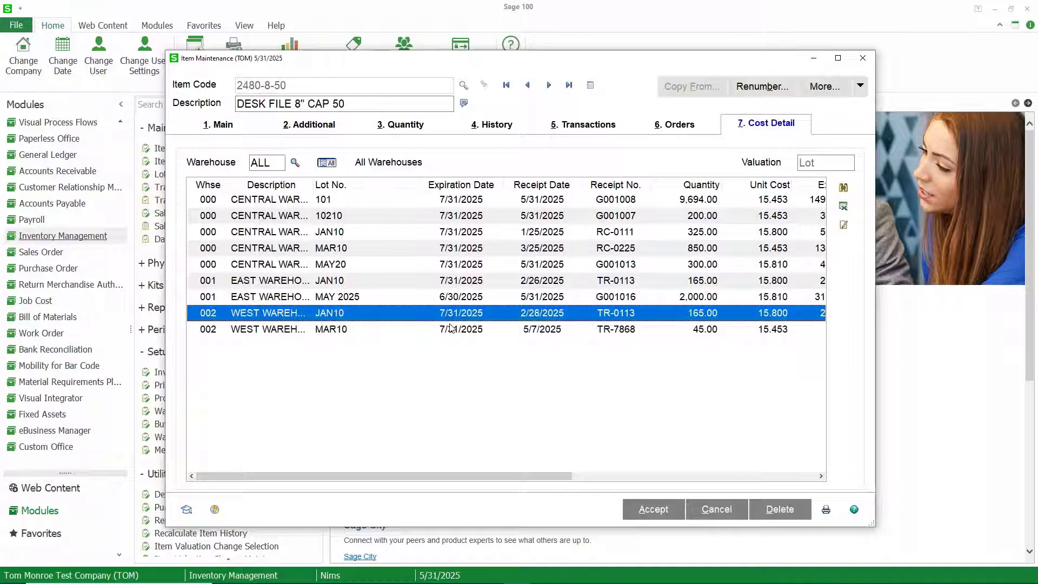
click(409, 216)
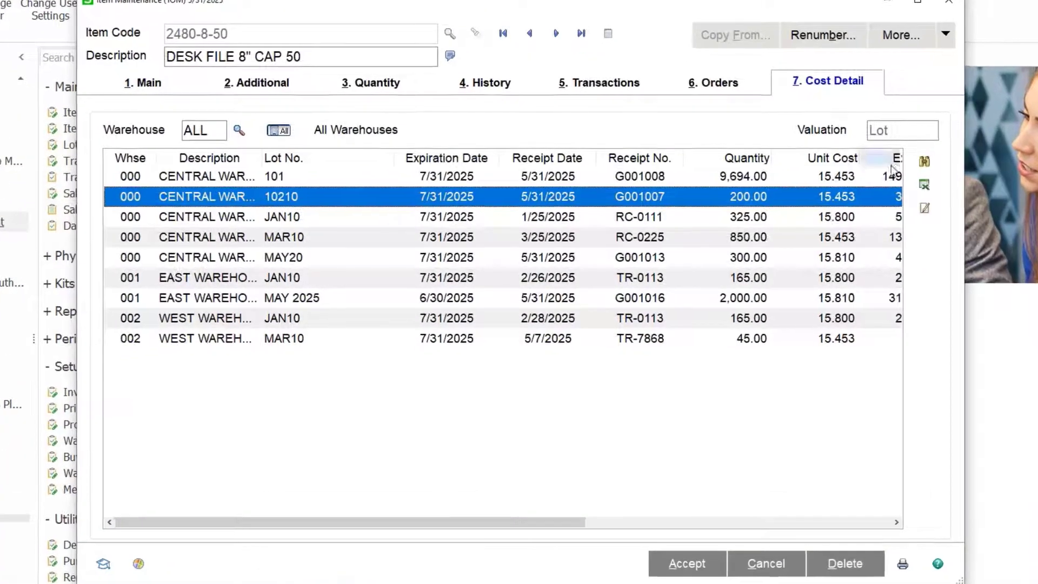
Change Central Warehouse lot 10210's expiration date to 8/1/2025
click(925, 210)
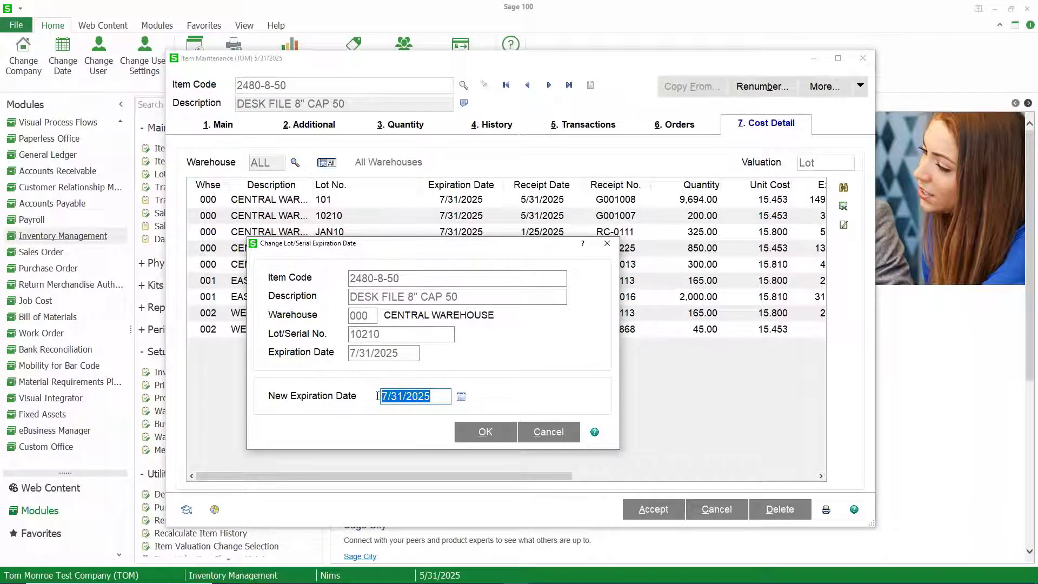
click(461, 397)
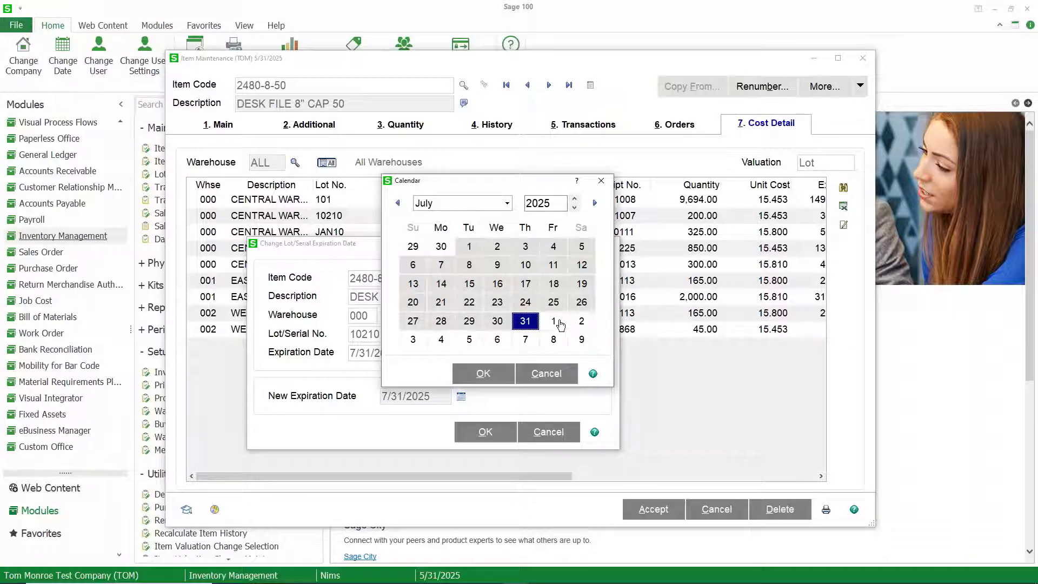
double_click(556, 322)
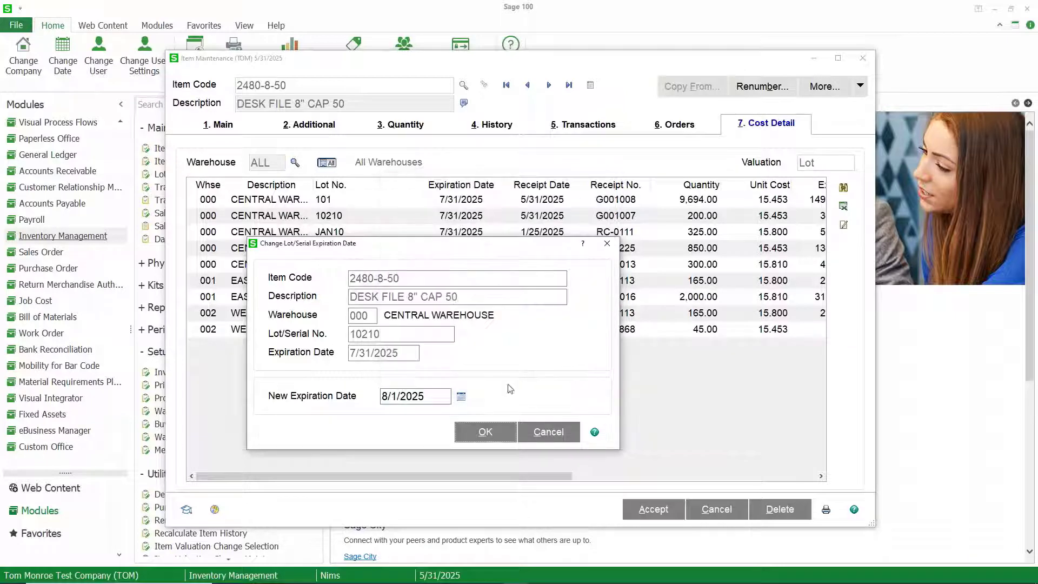
click(484, 433)
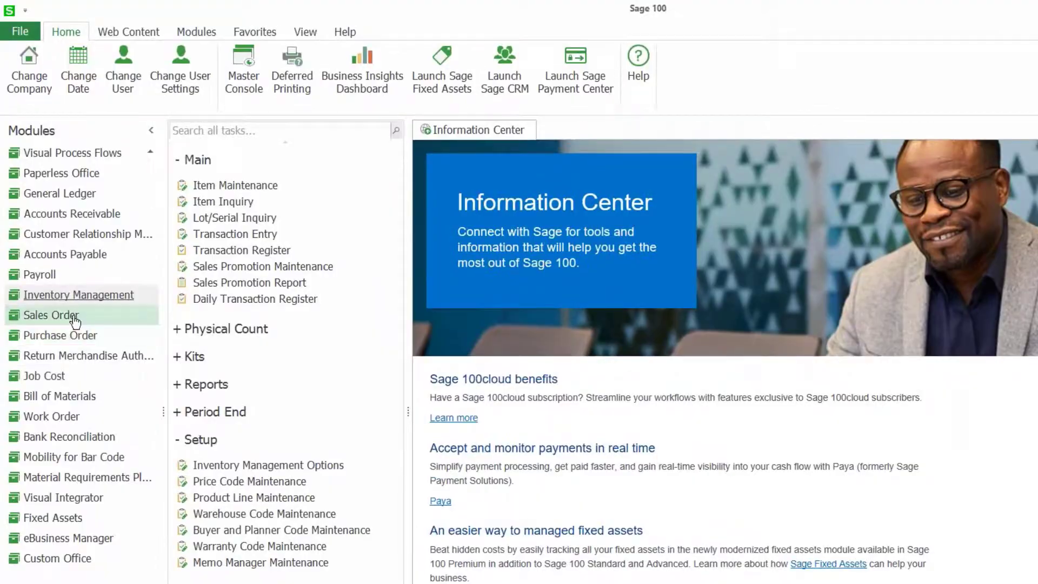
Start a new sales order for customer American Business Futures, accept the ship date, and go to Lines
click(75, 319)
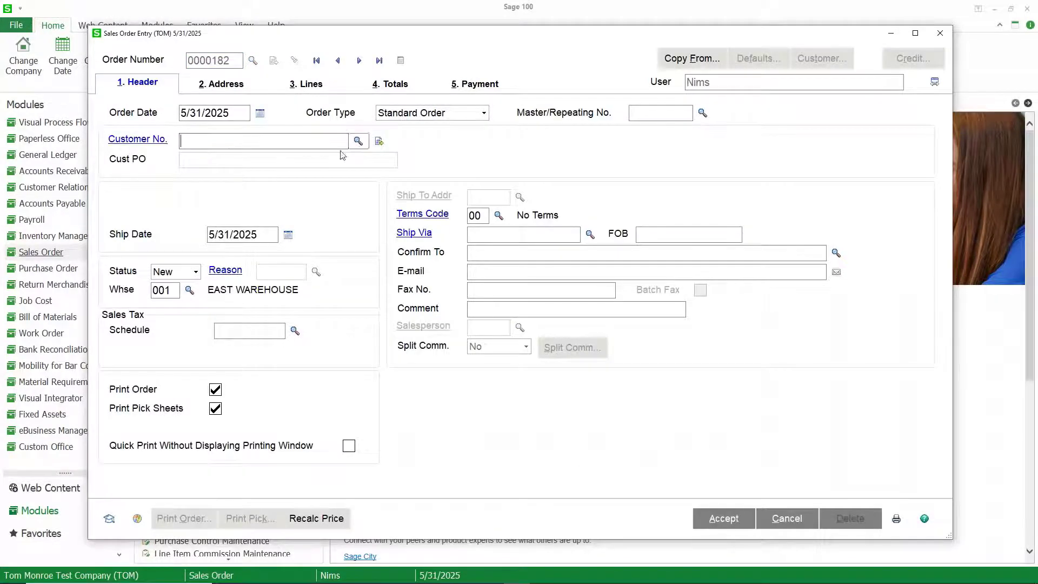
click(357, 141)
double_click(292, 153)
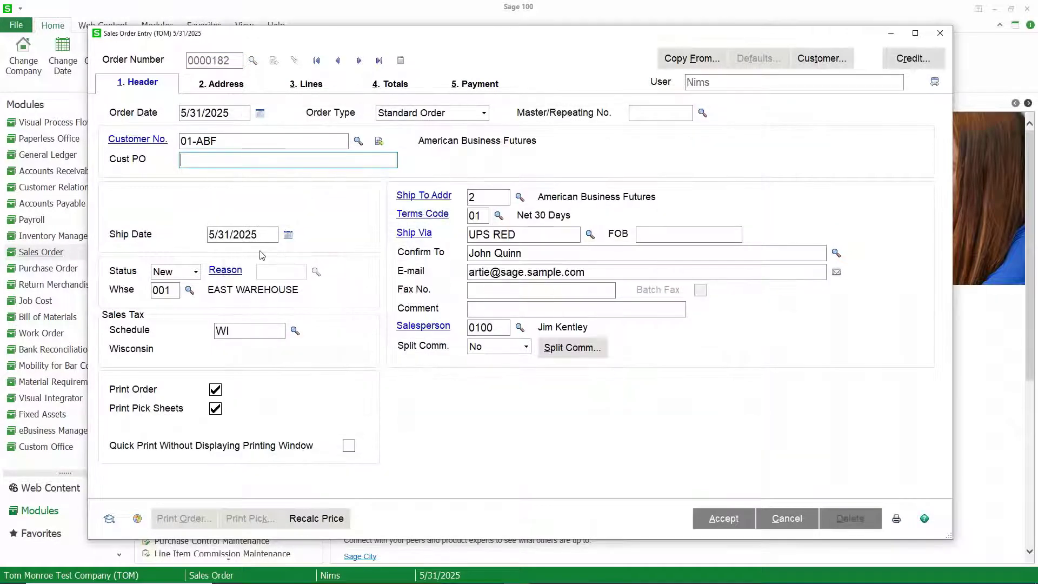
click(200, 234)
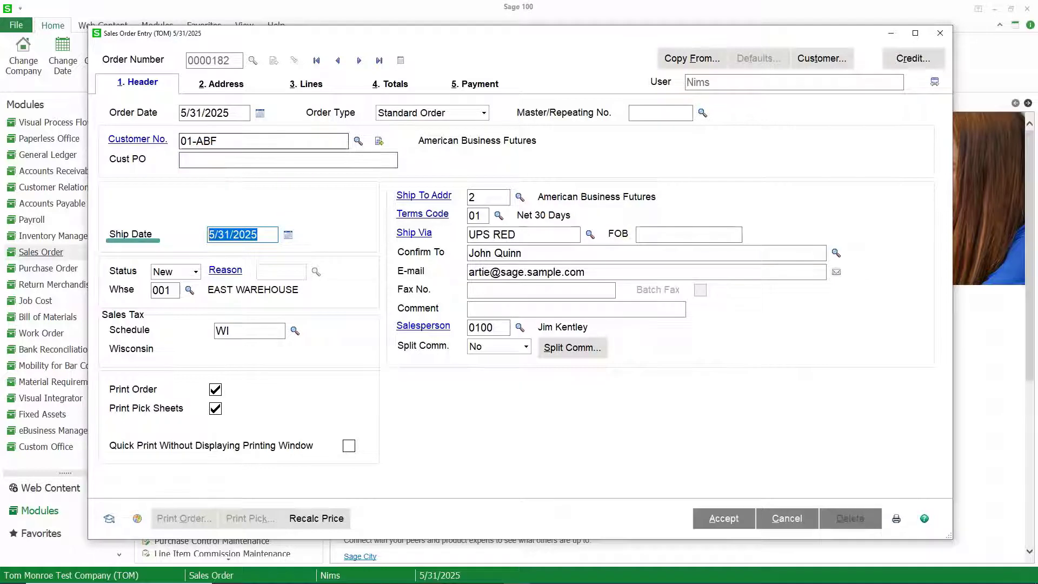
click(312, 88)
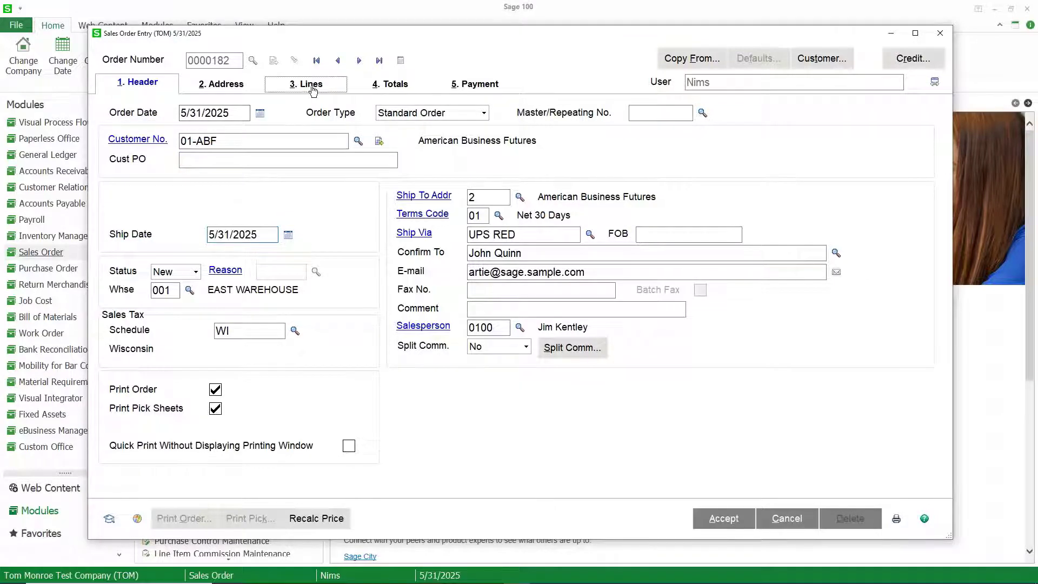
Add item 2480-8-50 with 10 ordered at 32.504 (325.04) as line 1
click(241, 168)
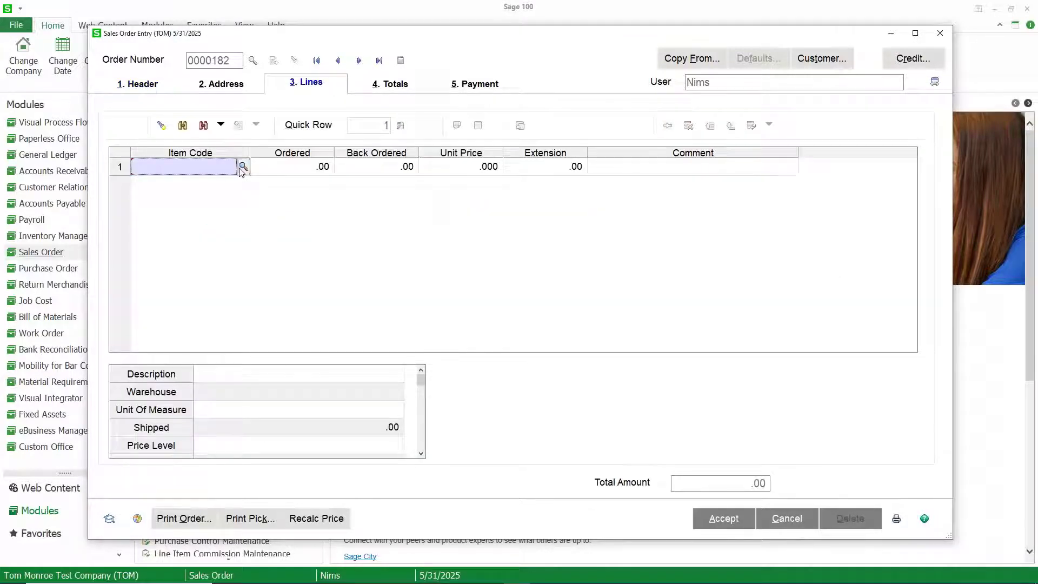
double_click(277, 198)
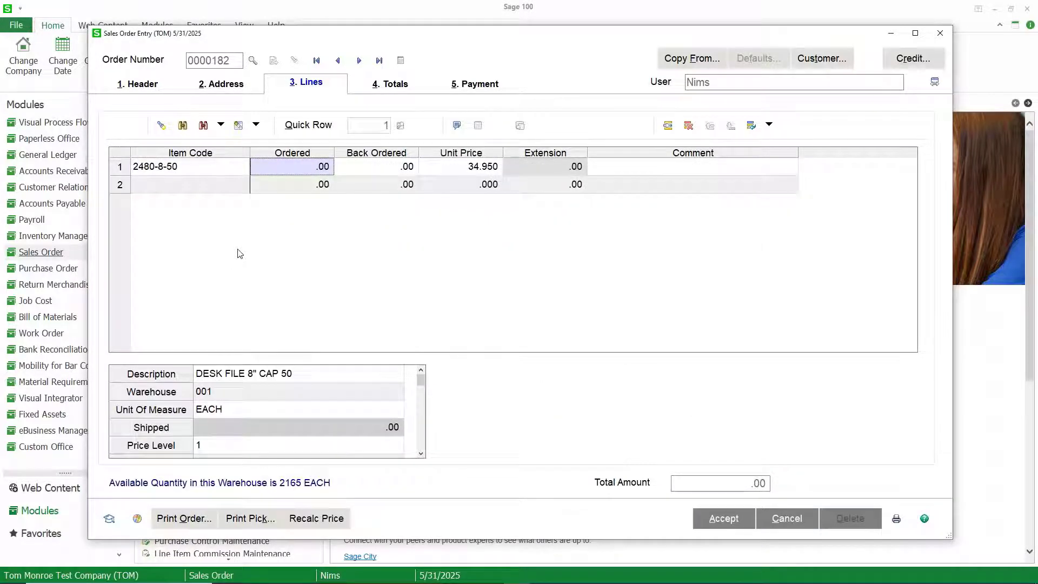
text(10)
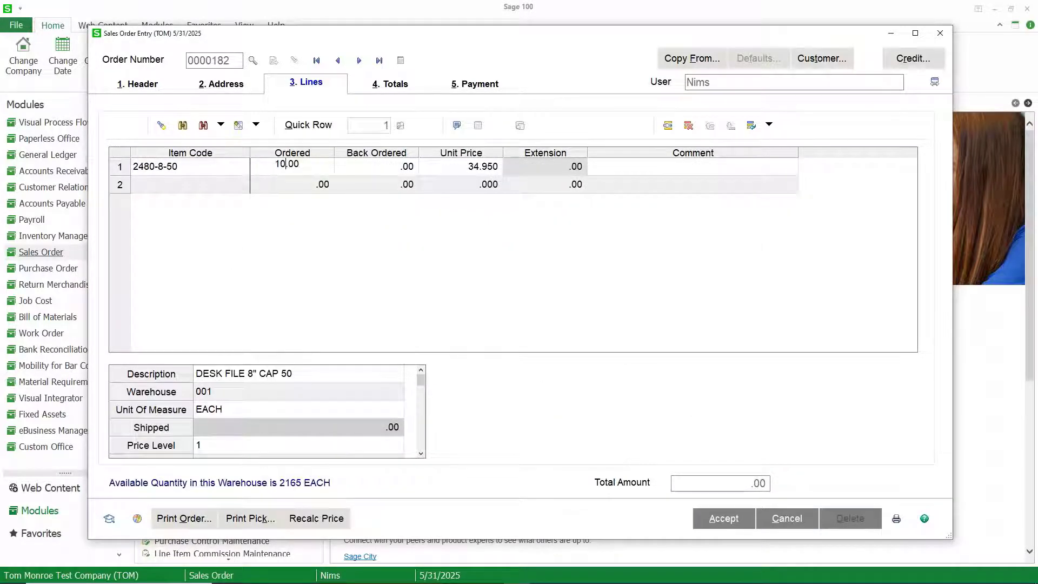
key(Tab)
key(Tab)
key(Tab)
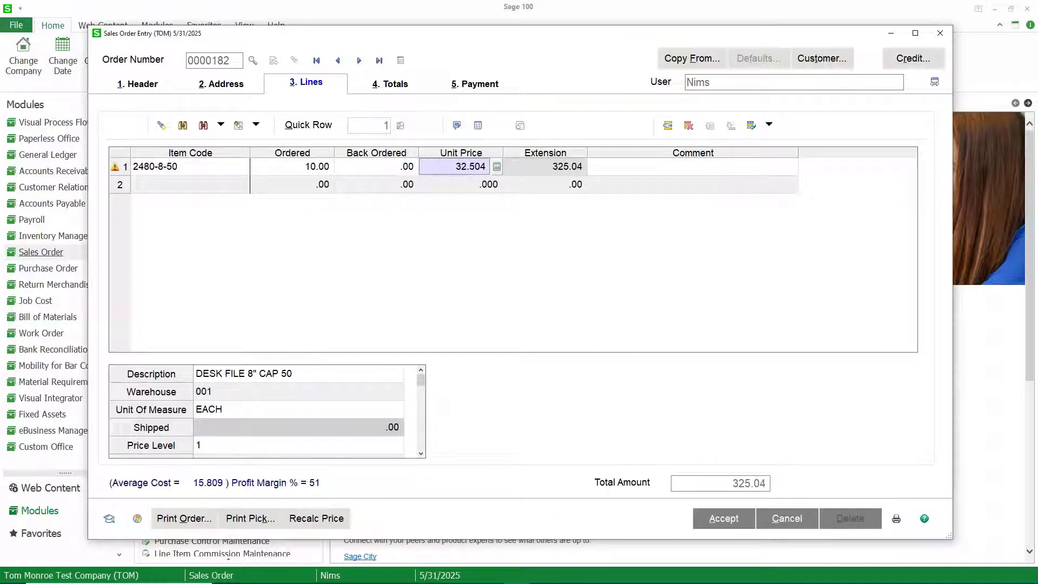
key(Tab)
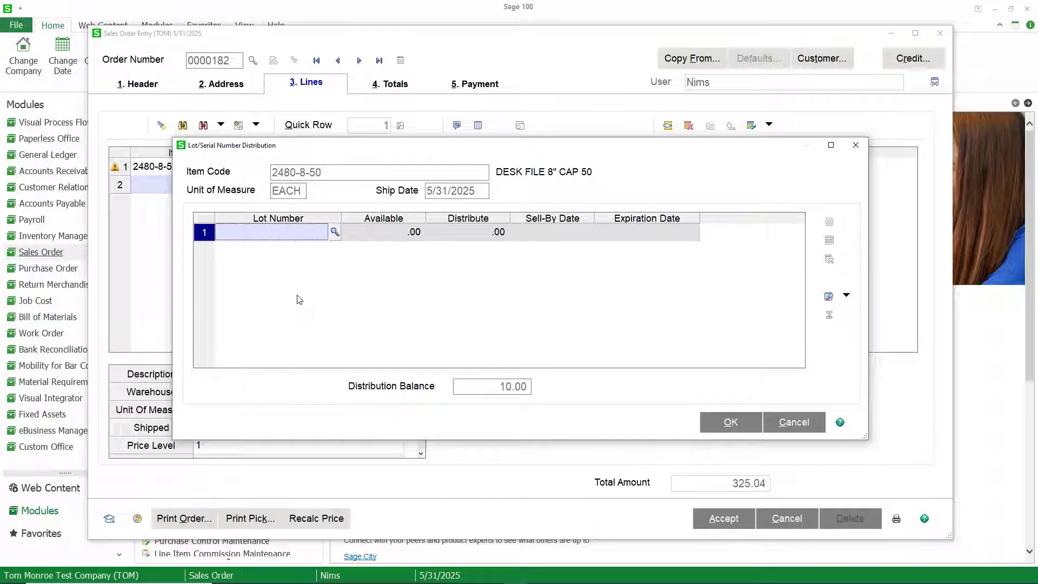
Distribute the full 10.00 quantity from lot MAY 2025, sorting lots by expiration date
click(335, 233)
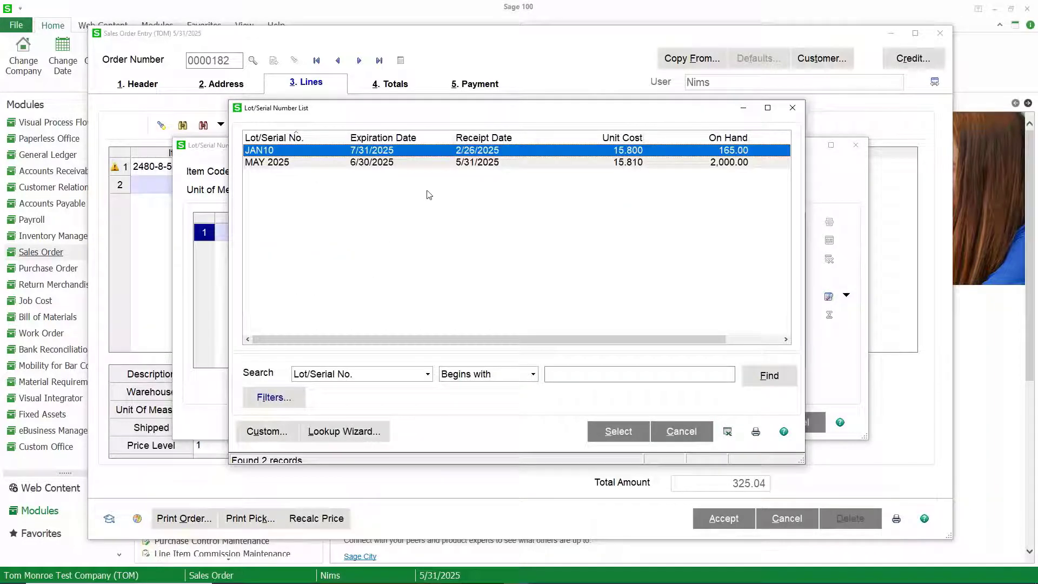
click(387, 138)
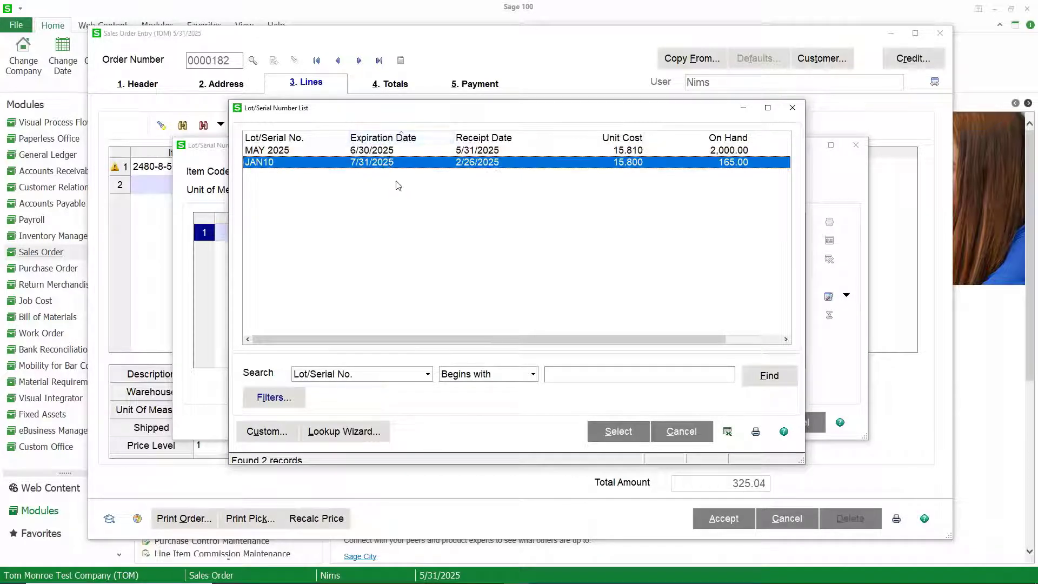
click(360, 151)
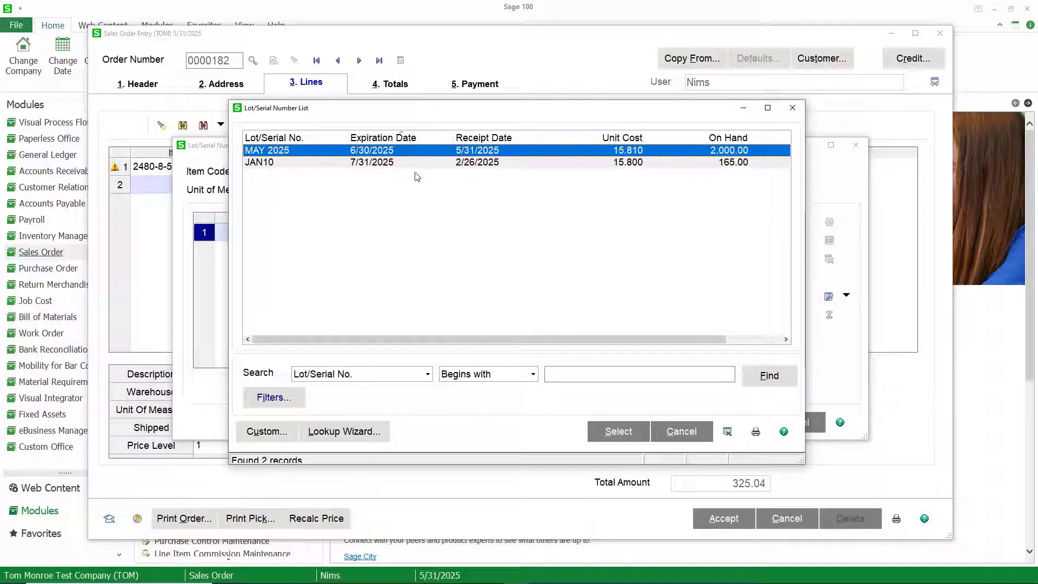
click(616, 431)
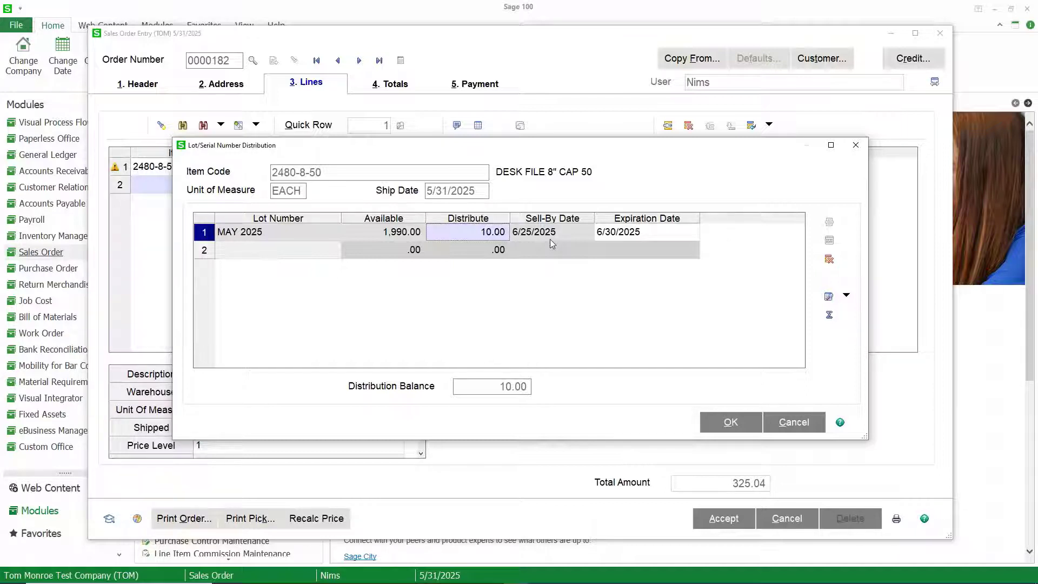
Change lot MAY 2025's expiration date to 7/1/2025 and confirm the distribution
click(673, 233)
click(692, 232)
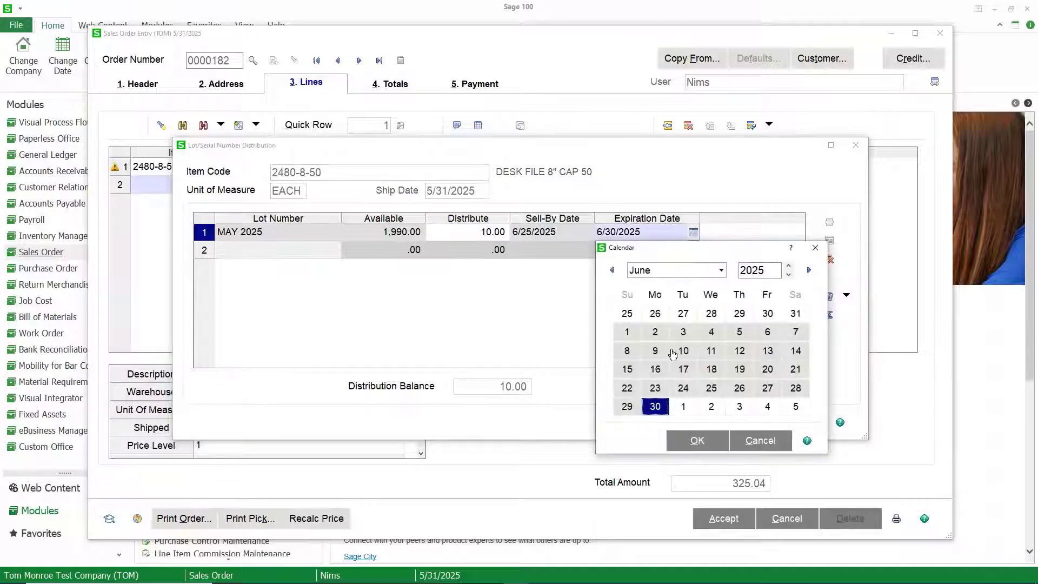
double_click(687, 406)
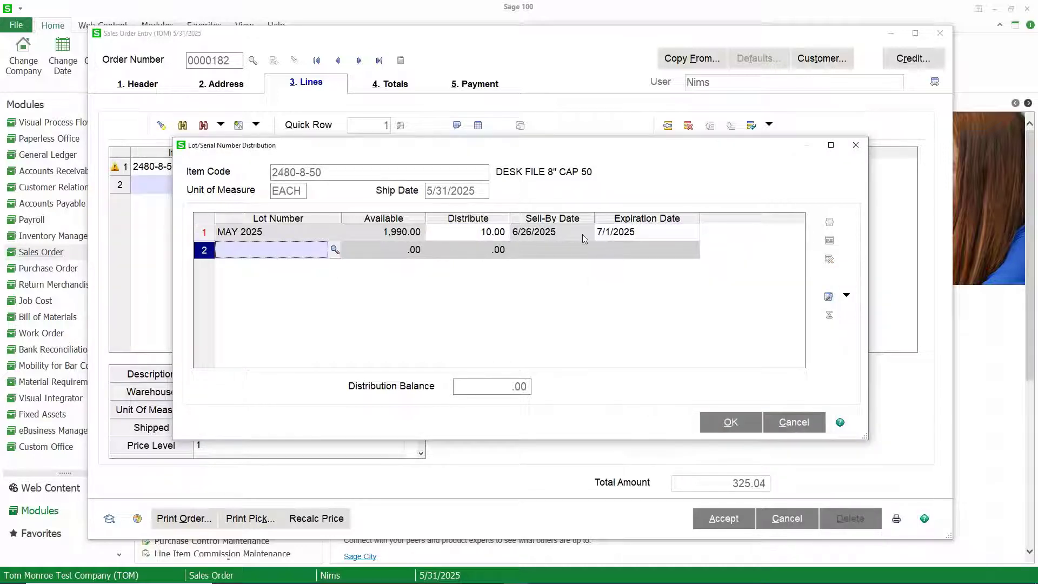
click(560, 232)
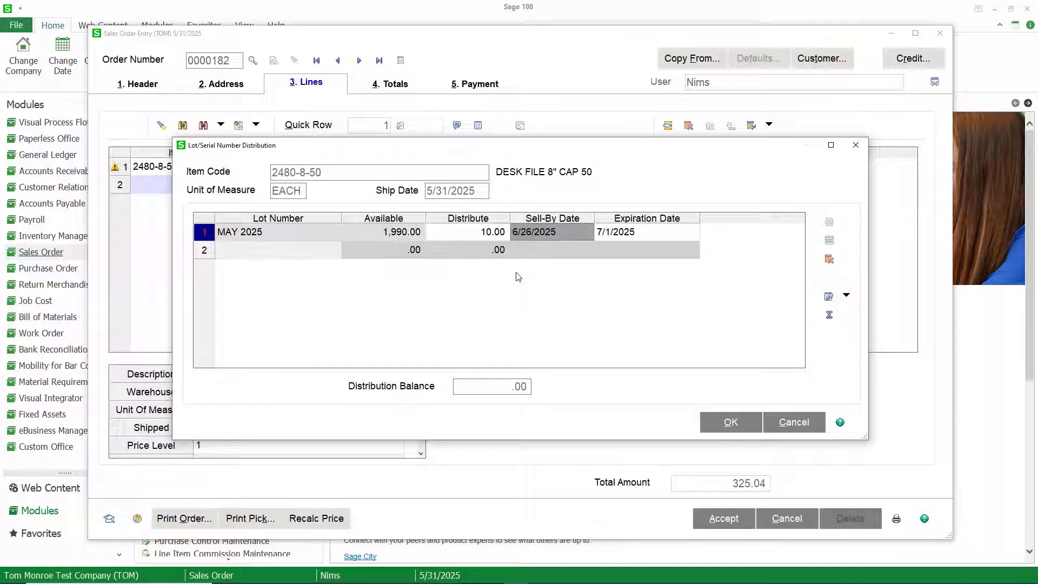
click(728, 421)
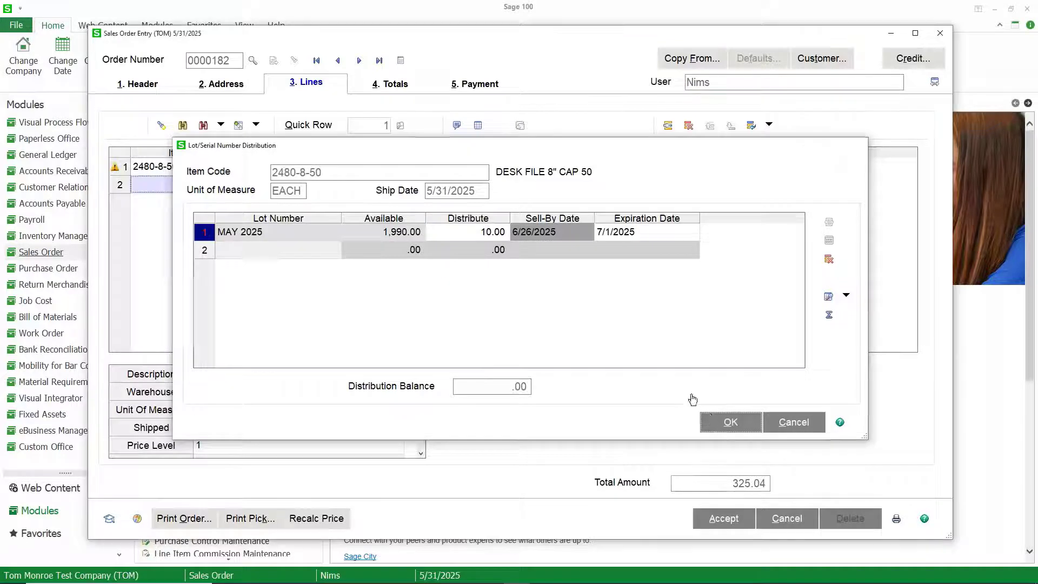
Review the order totals, save sales order 0000182, and close Sales Order Entry
key(alt+4)
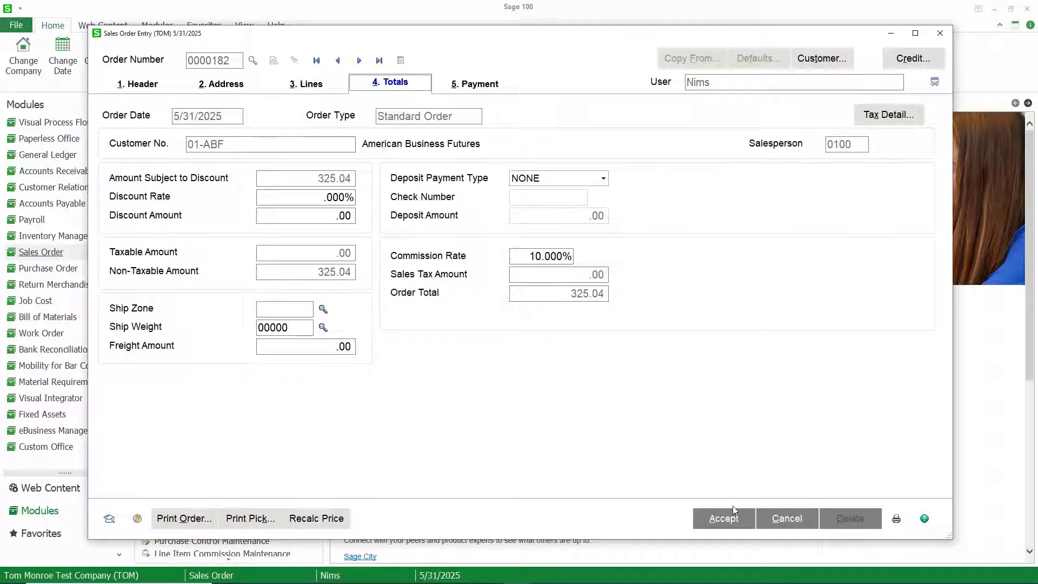
click(722, 518)
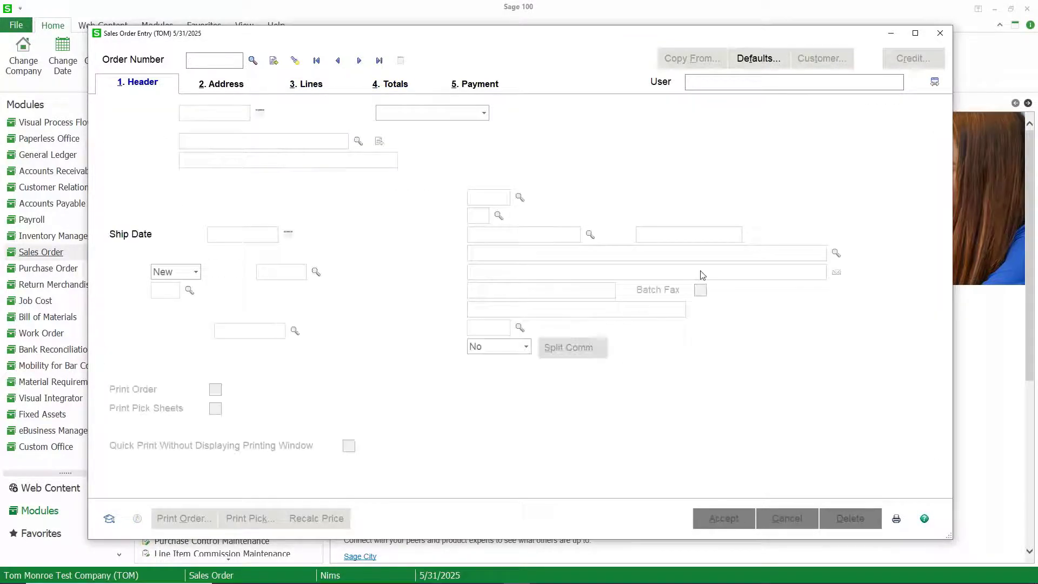
click(940, 33)
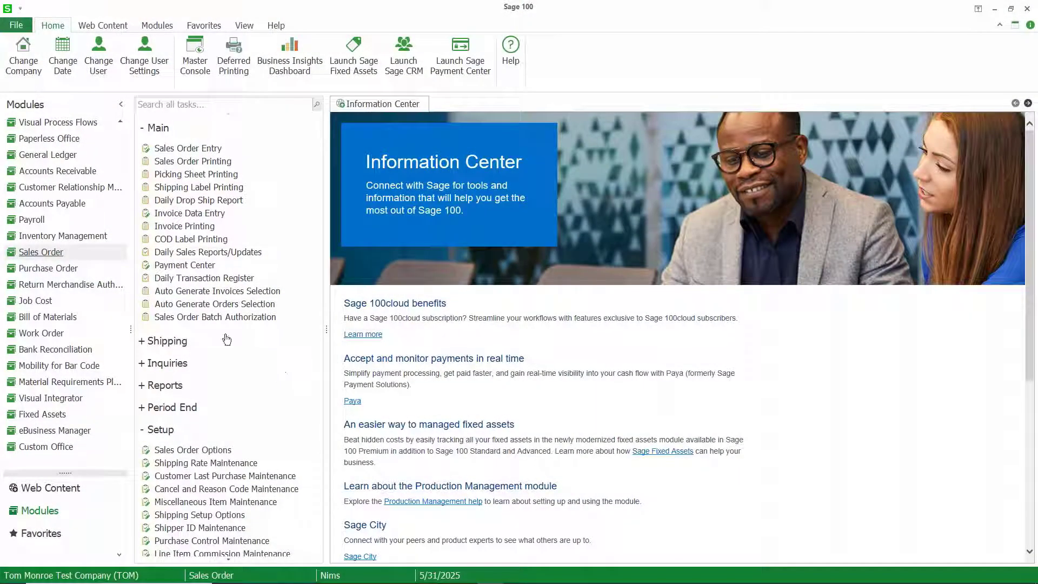
Launch Change Lot and Serial Expiration Dates, pick 7/31/2020, and include tiers already dated
click(88, 237)
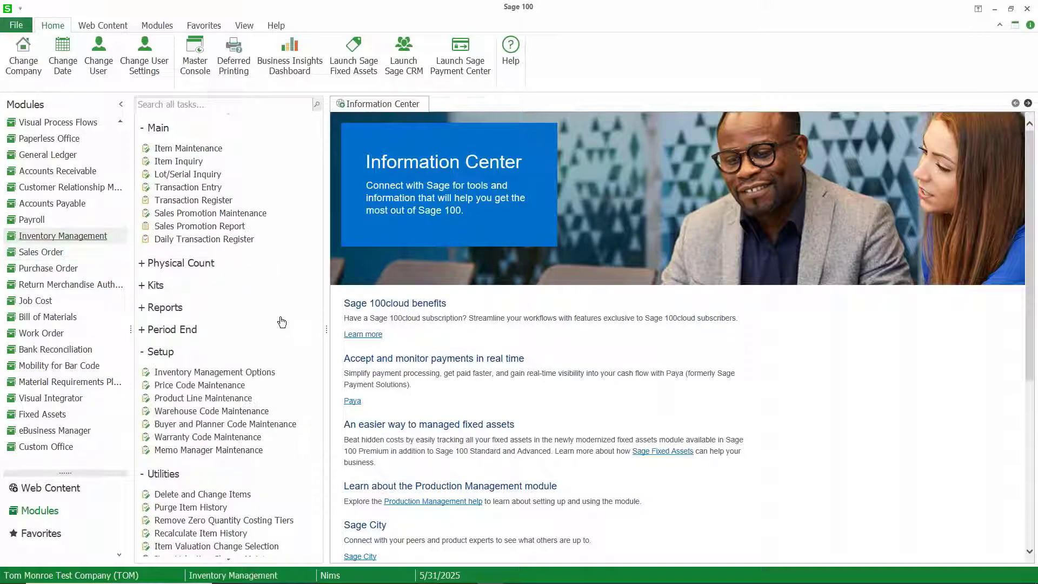
scroll(281, 322, down, 3)
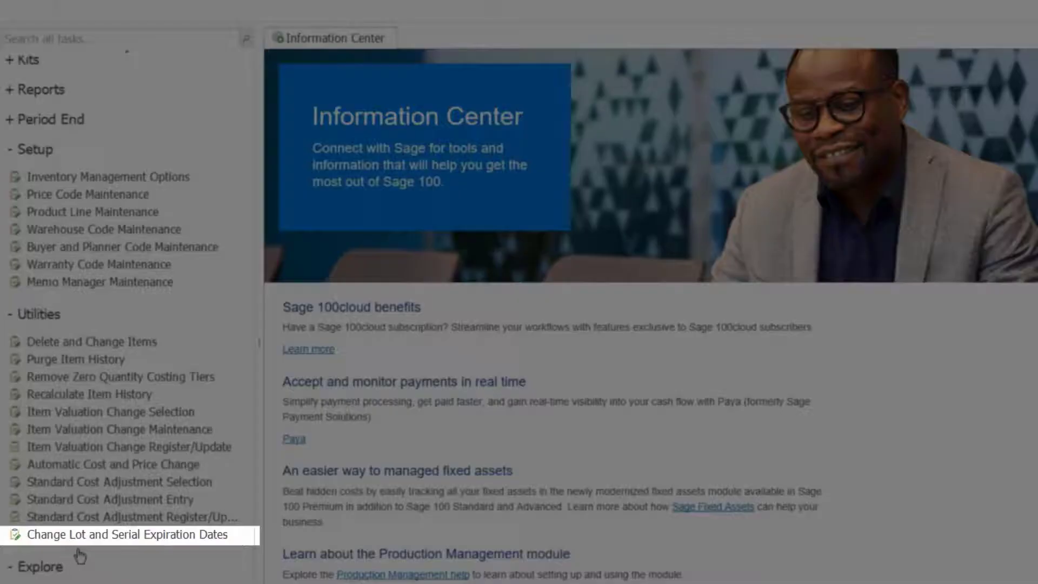
click(104, 538)
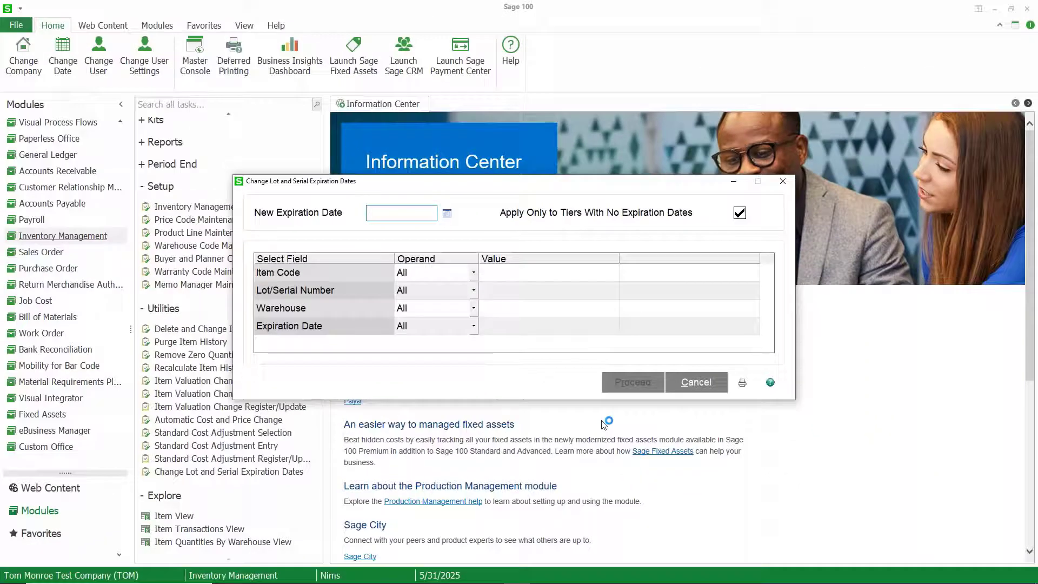
click(446, 213)
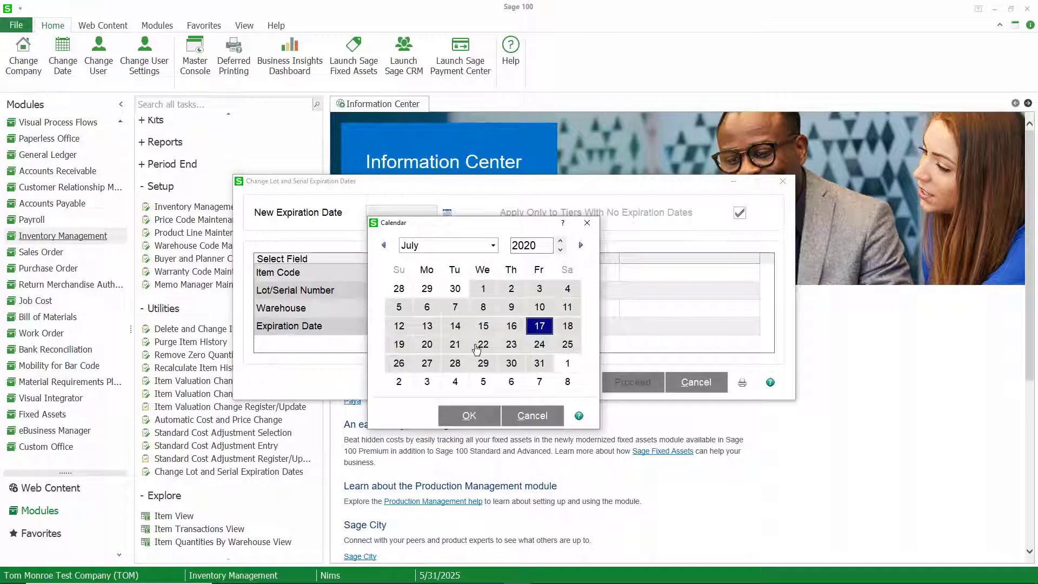
double_click(537, 364)
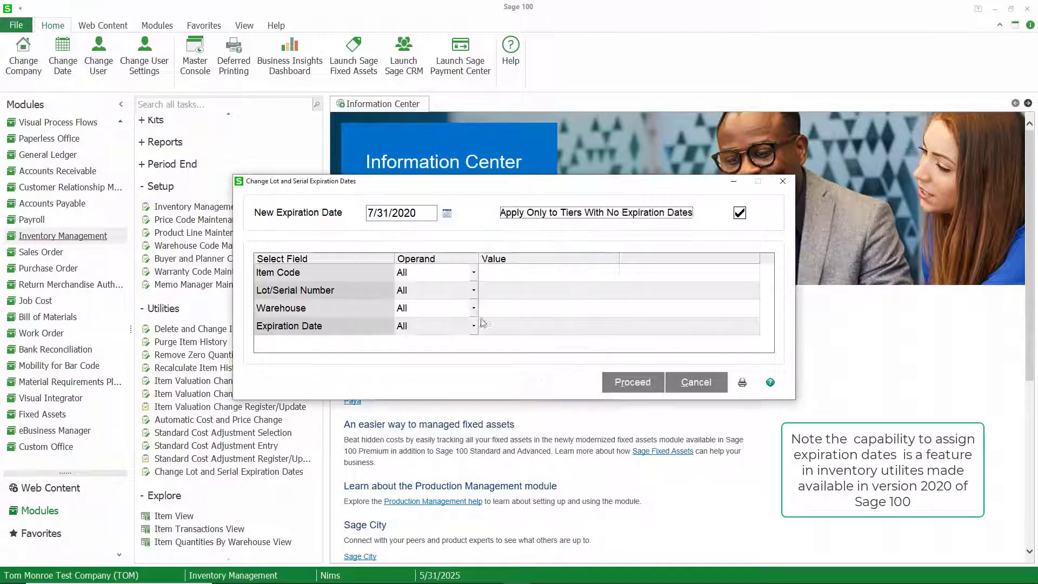
click(740, 214)
Correct the new expiration date to 8/31/2020 and proceed with the utility
click(447, 214)
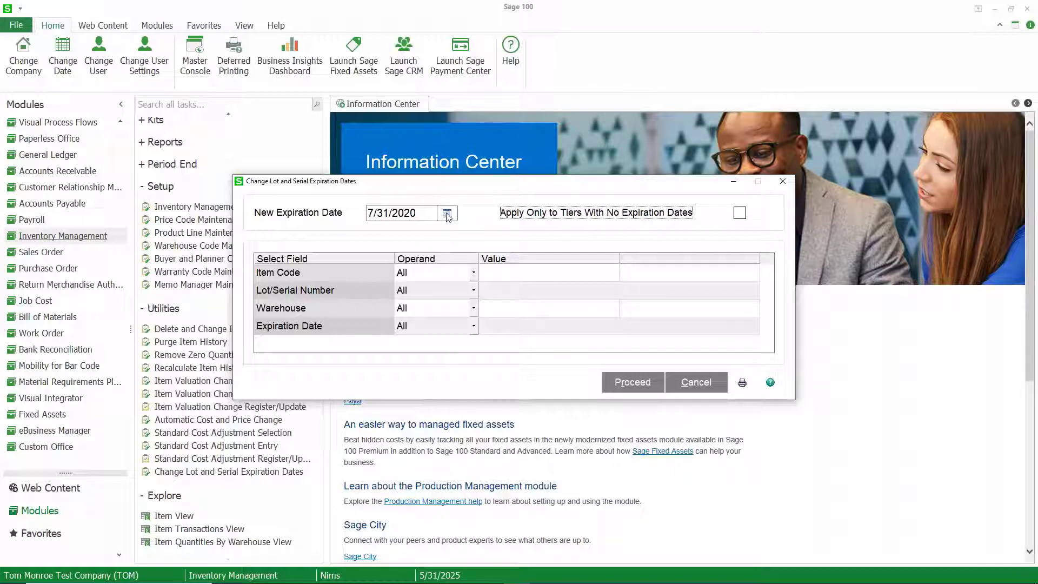
click(580, 245)
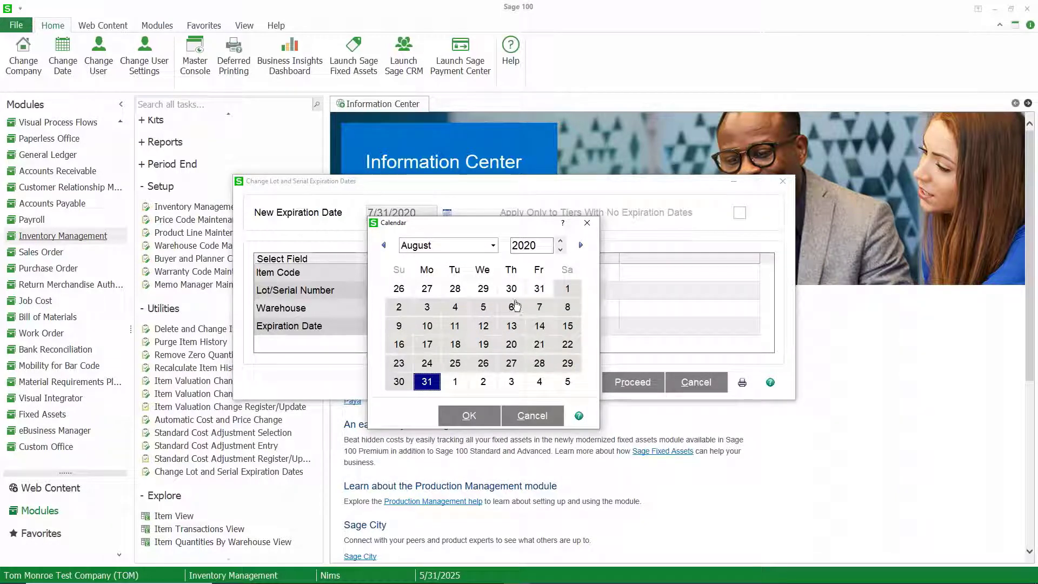
double_click(427, 382)
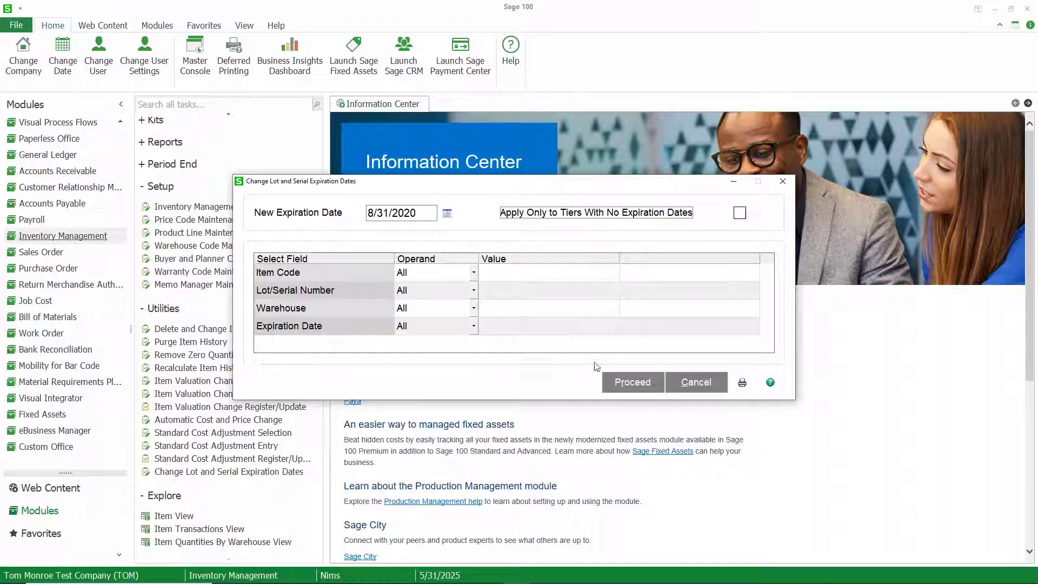
click(622, 383)
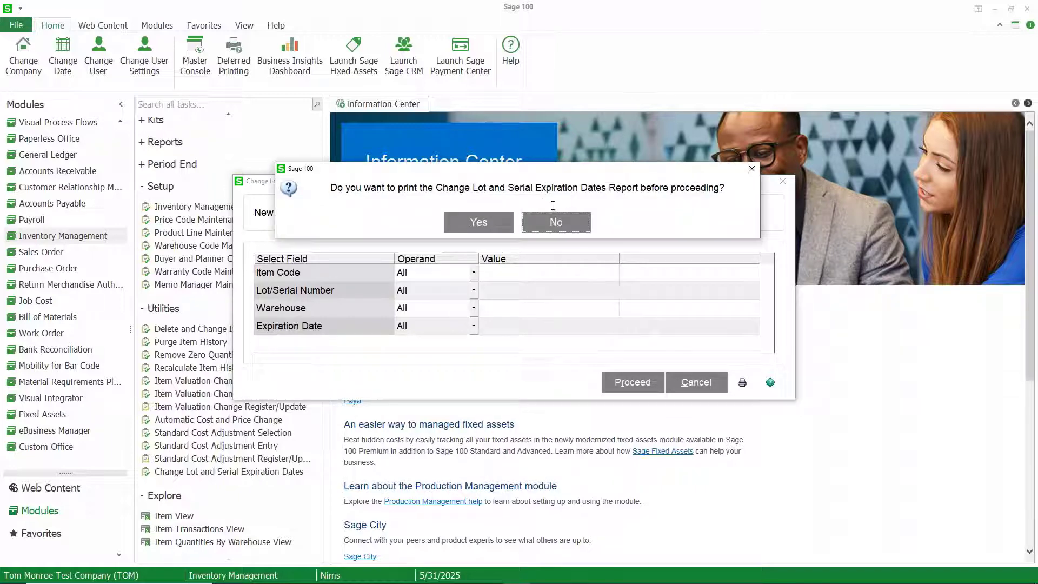
Preview the expiration change report, then confirm applying 8/31/2020 to all lot tiers
click(494, 223)
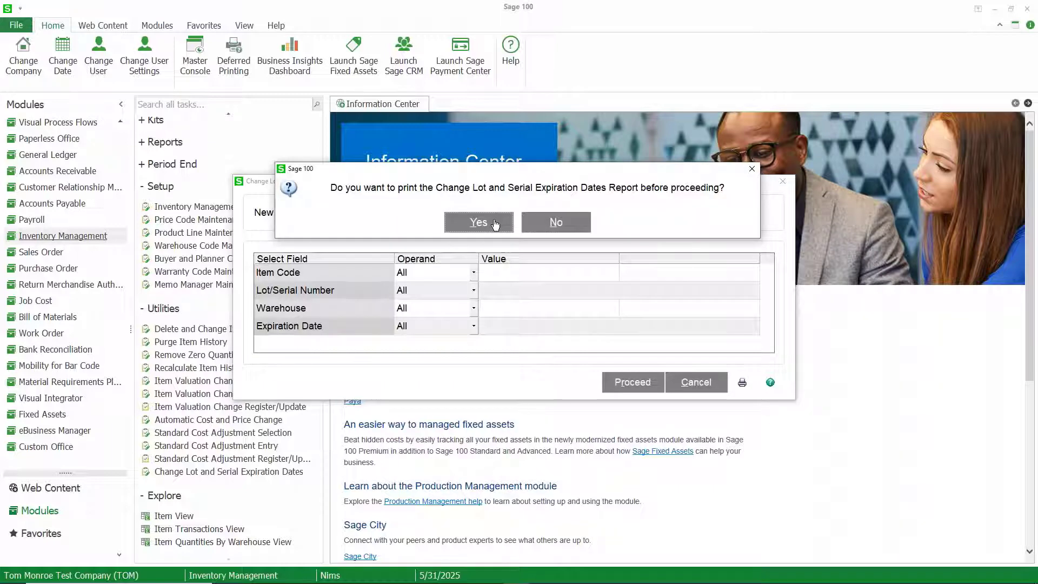
click(676, 335)
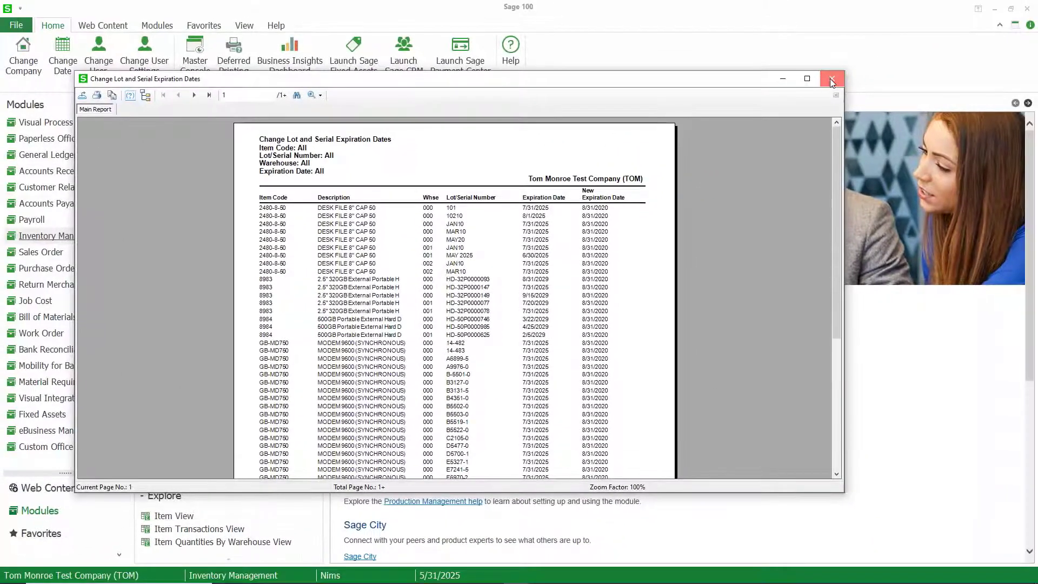
click(831, 81)
click(489, 223)
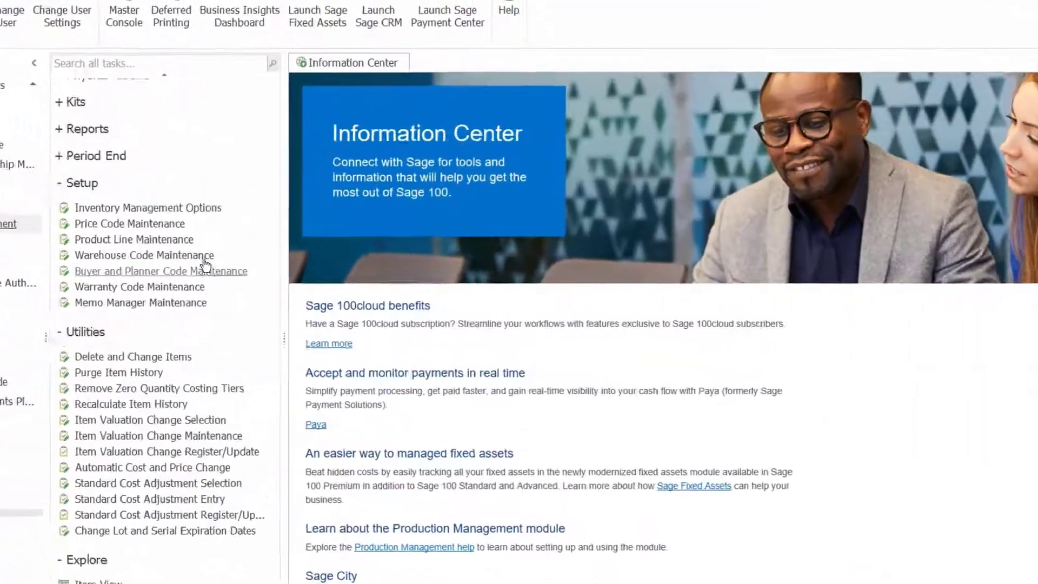
scroll(205, 260, up, 3)
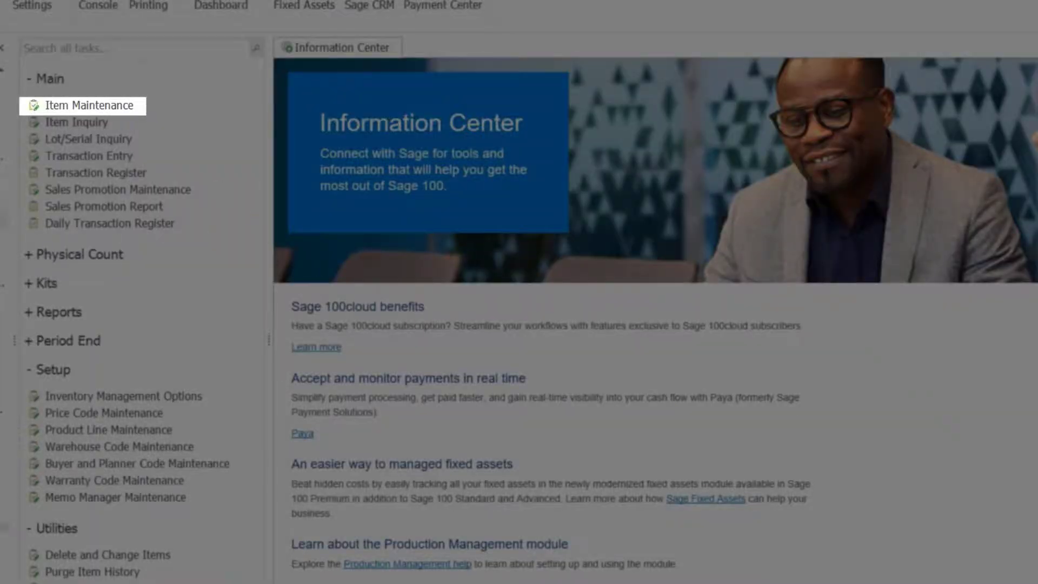
Load item 2480-8-50 in Item Maintenance and show its lot cost detail for all warehouses
click(89, 105)
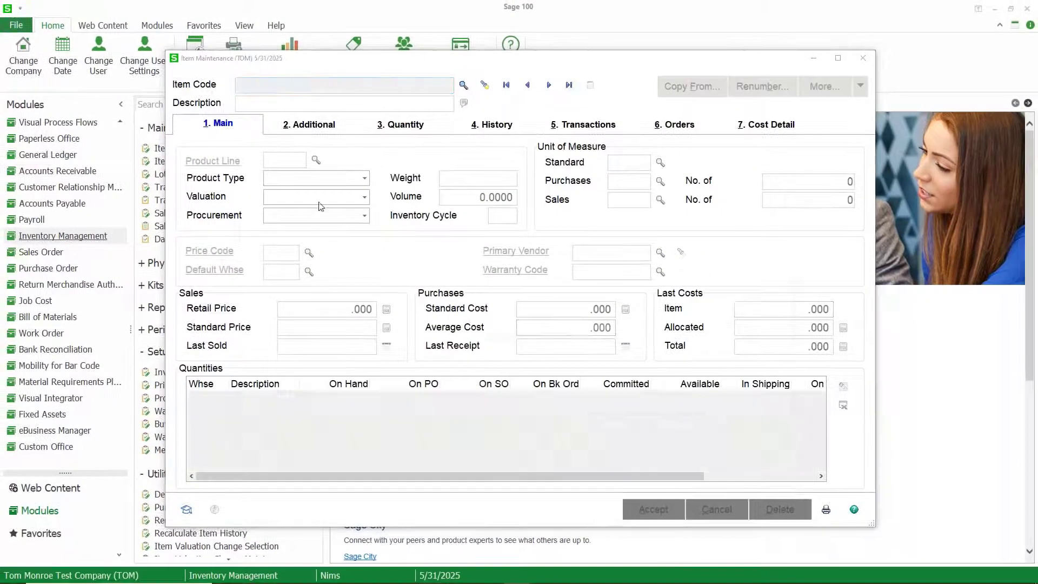
key(F2)
click(295, 199)
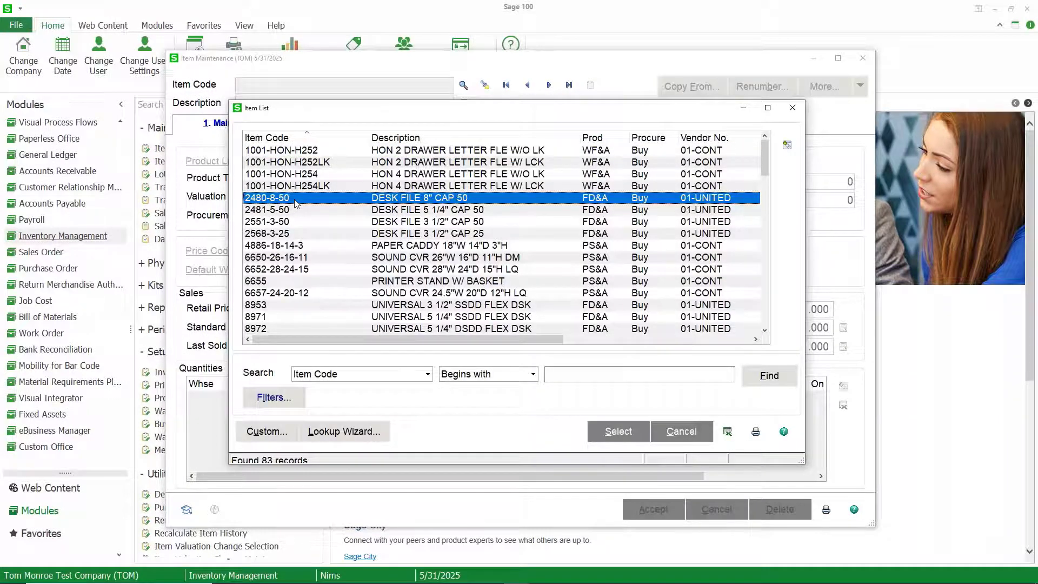
double_click(295, 199)
click(767, 124)
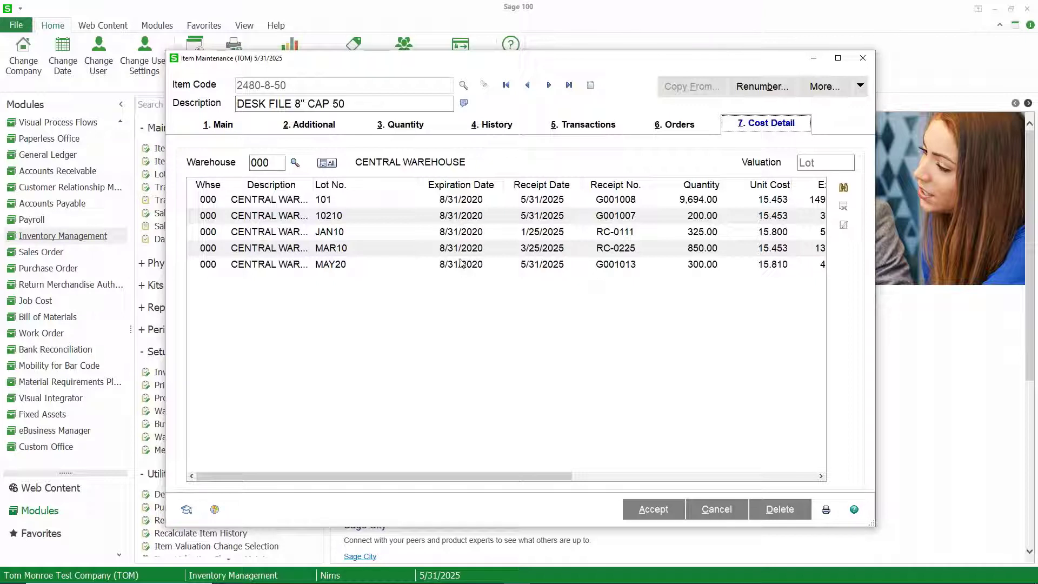
click(333, 164)
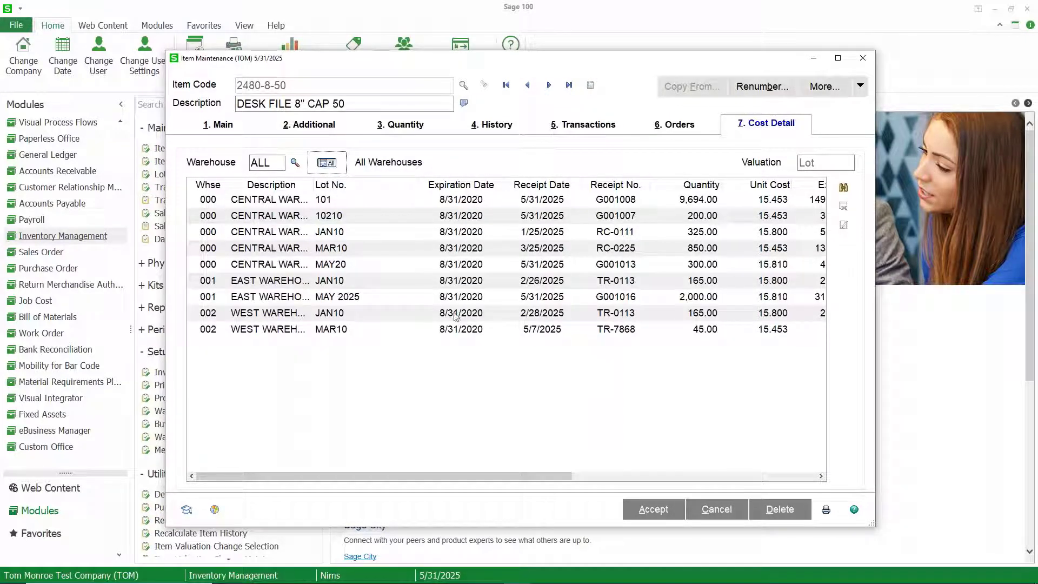